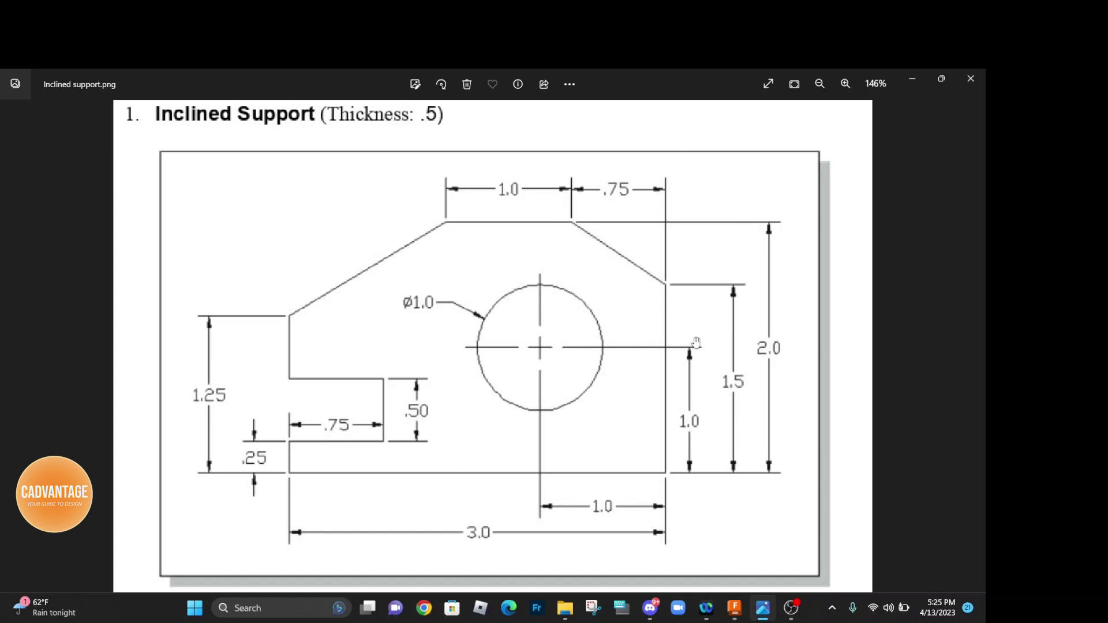
- Switch to Autodesk Fusion 360 and create a new design
mouse_move(738, 618)
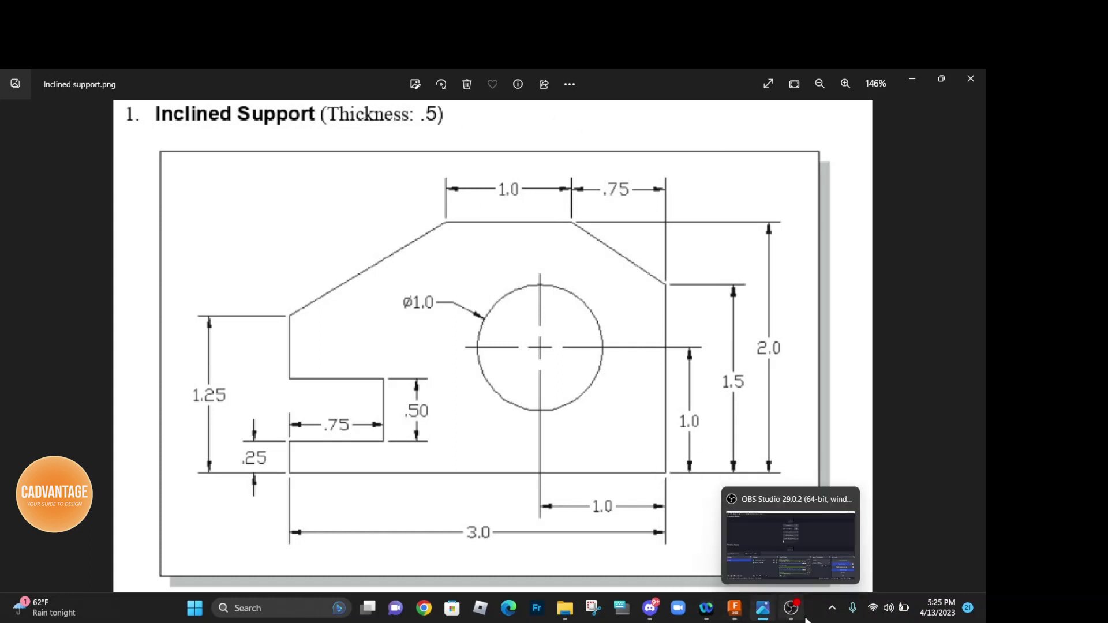
click(734, 608)
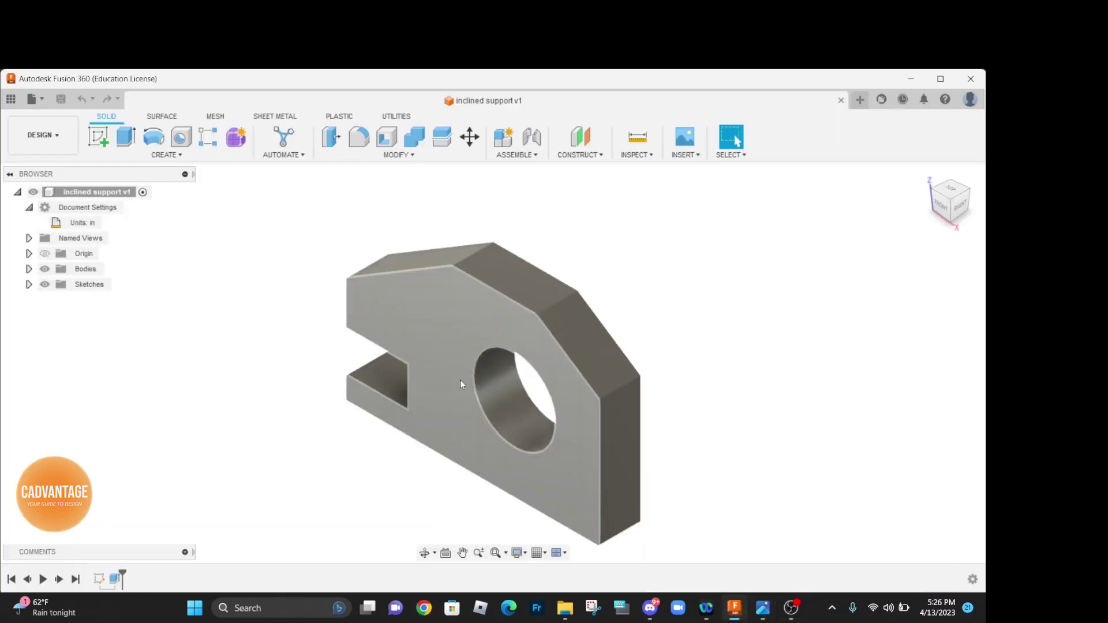
click(44, 98)
click(47, 115)
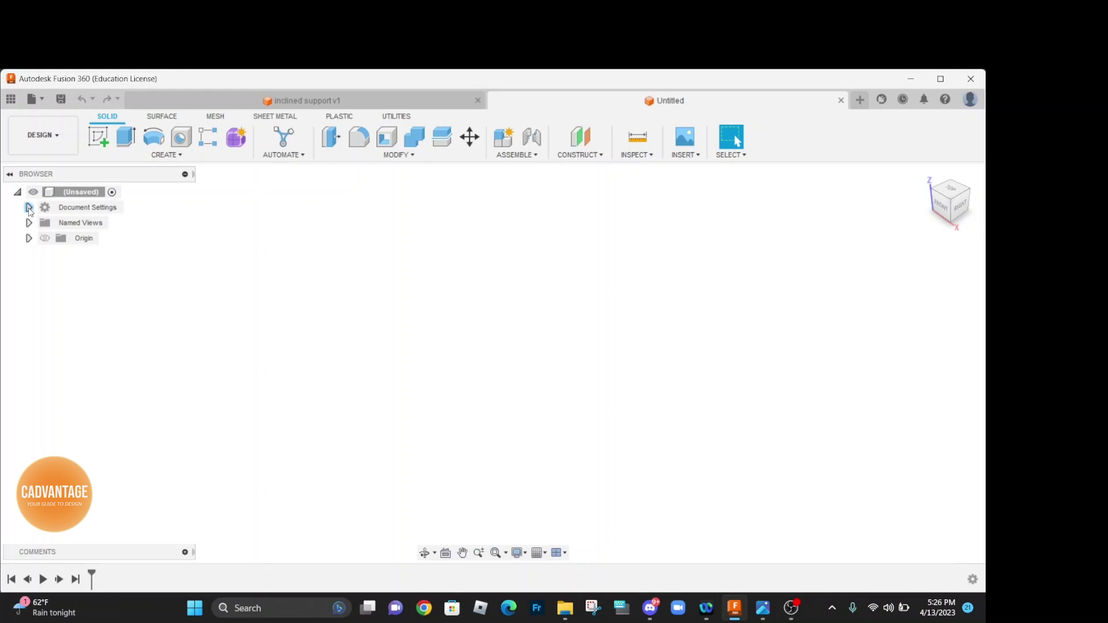
- Change the new design's active units to inches
click(29, 207)
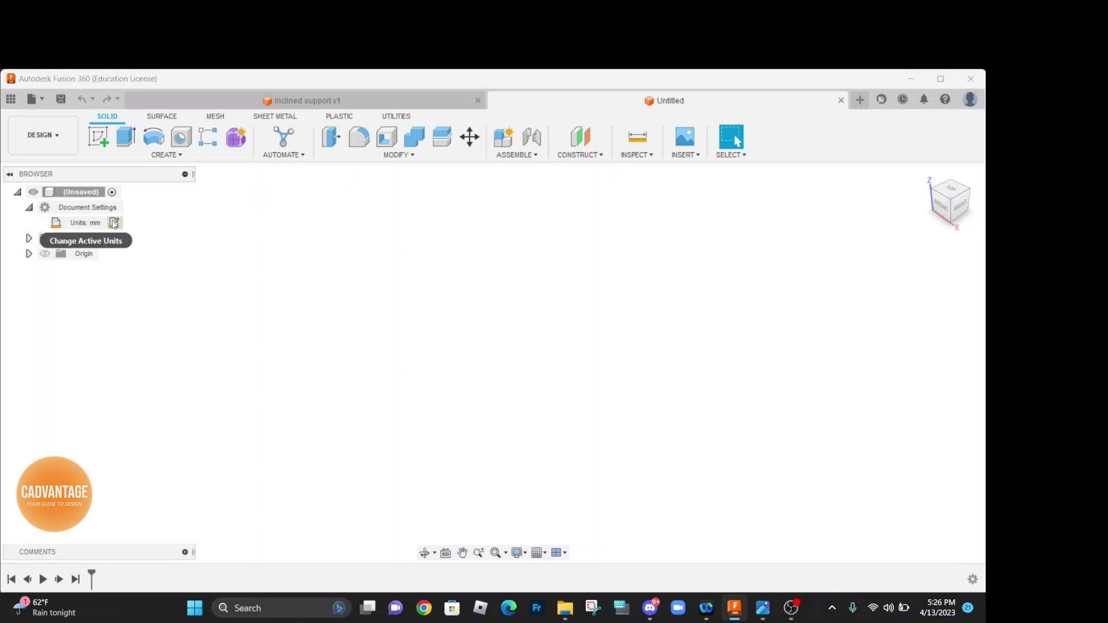
click(113, 223)
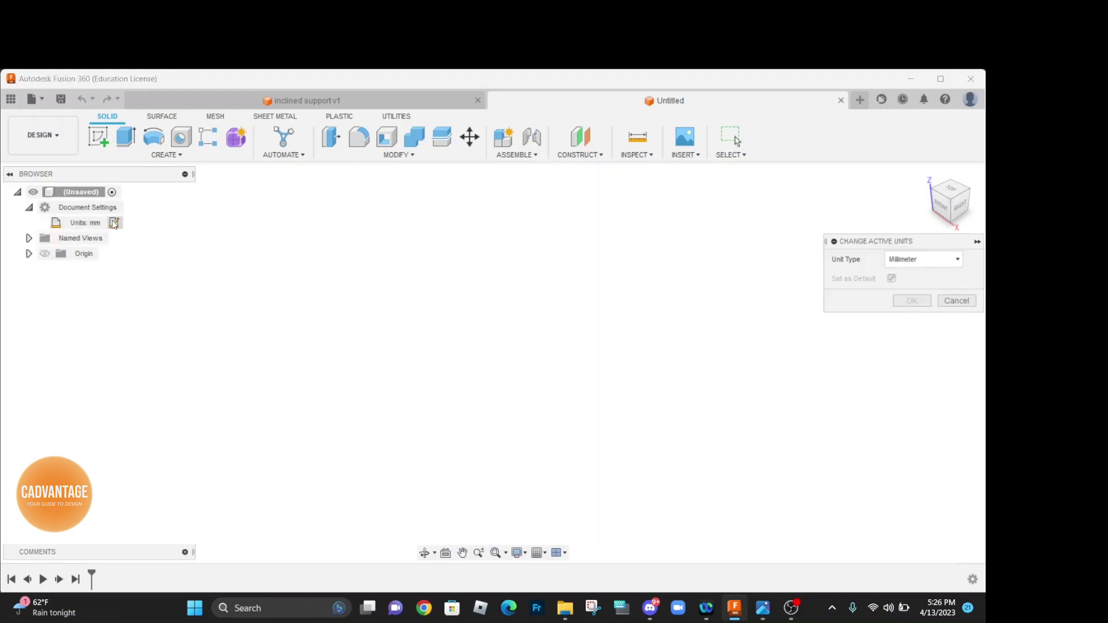
click(917, 260)
click(903, 315)
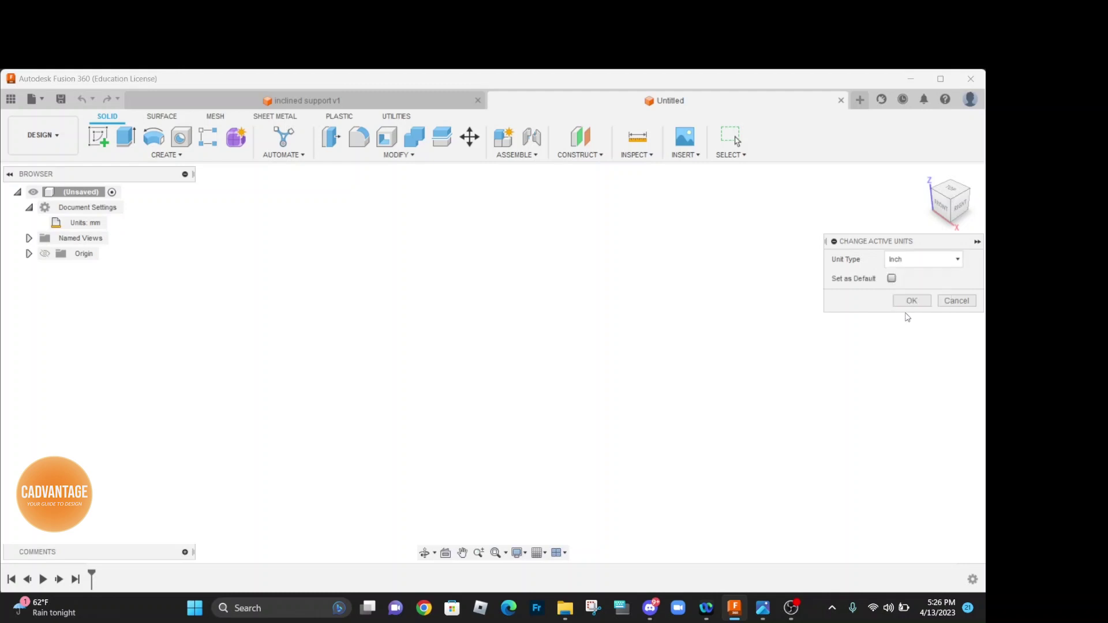
click(910, 301)
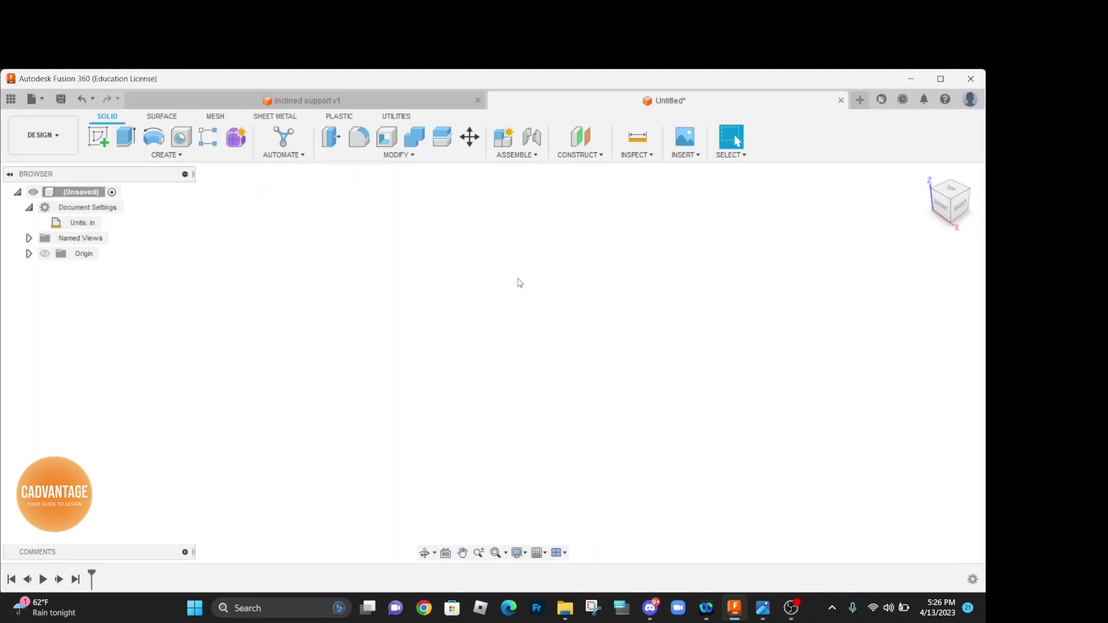
- Check the Inclined Support drawing, and start a sketch on the front XZ plane with the sketch palette moved aside
click(763, 607)
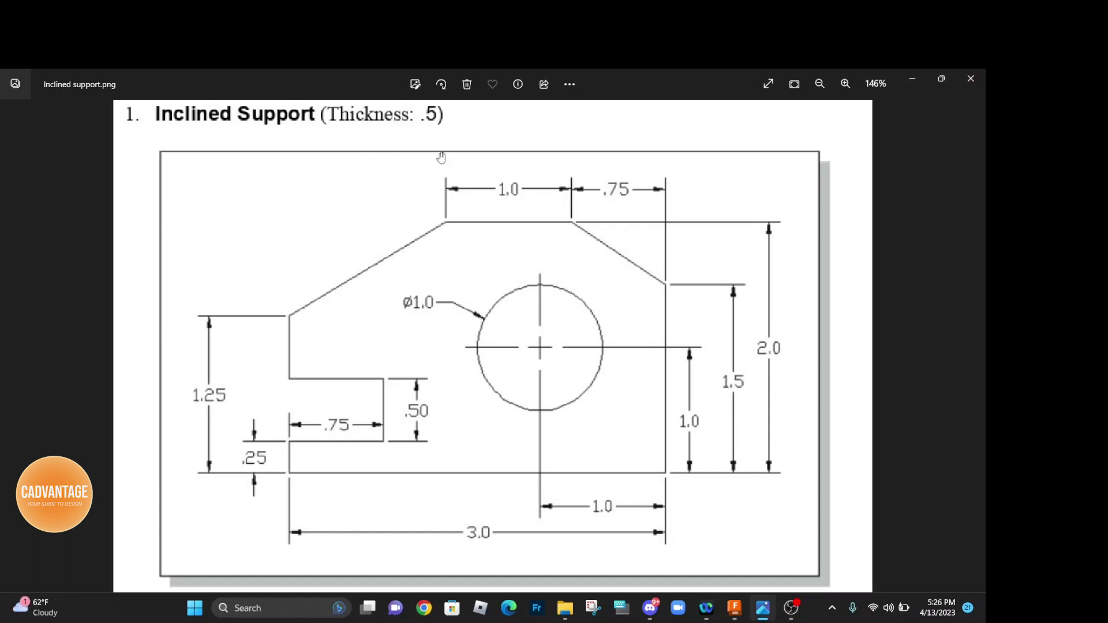
click(910, 82)
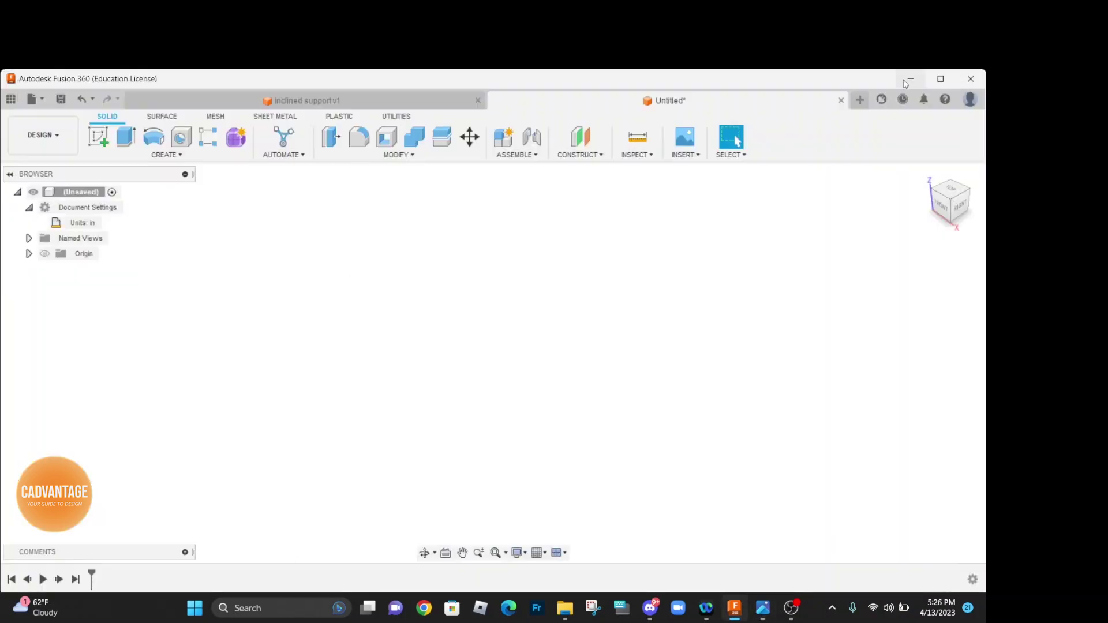
click(98, 136)
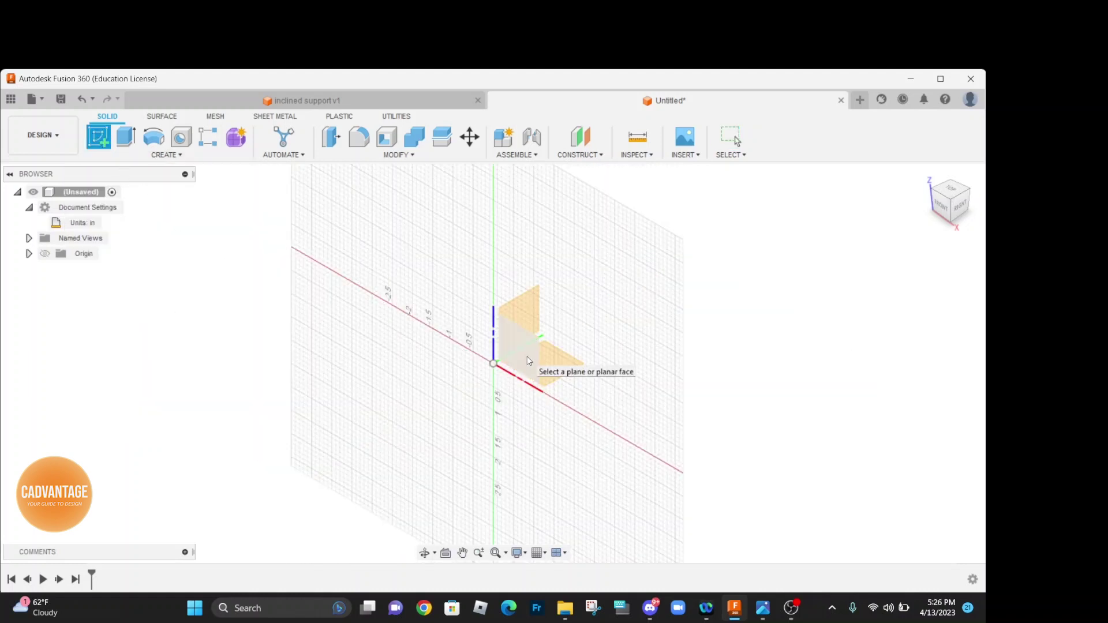
click(528, 360)
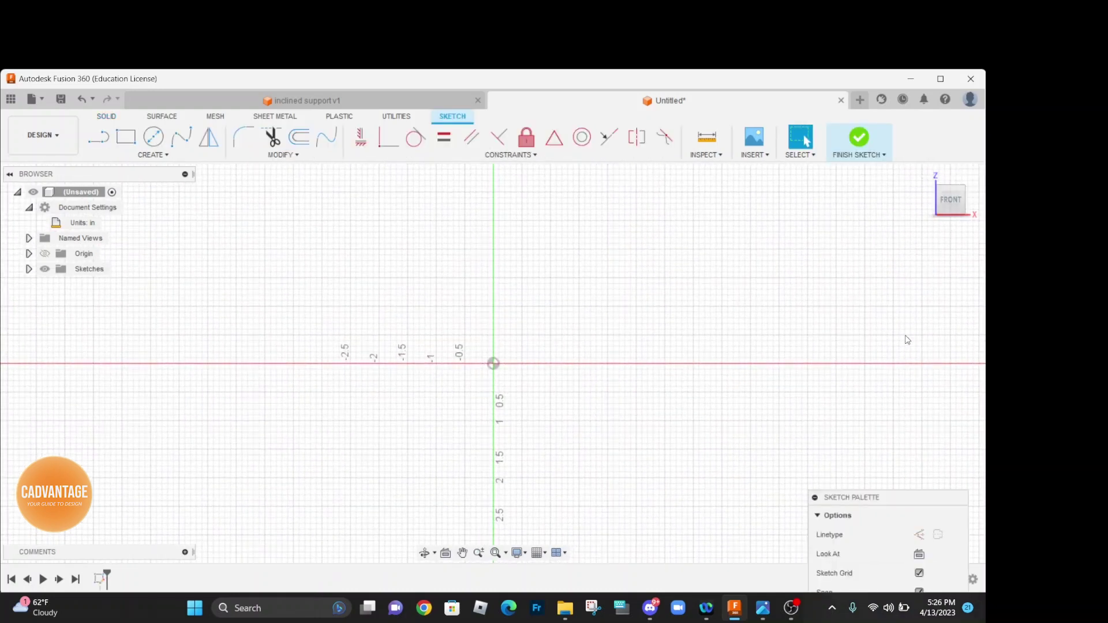
drag(883, 491, 948, 430)
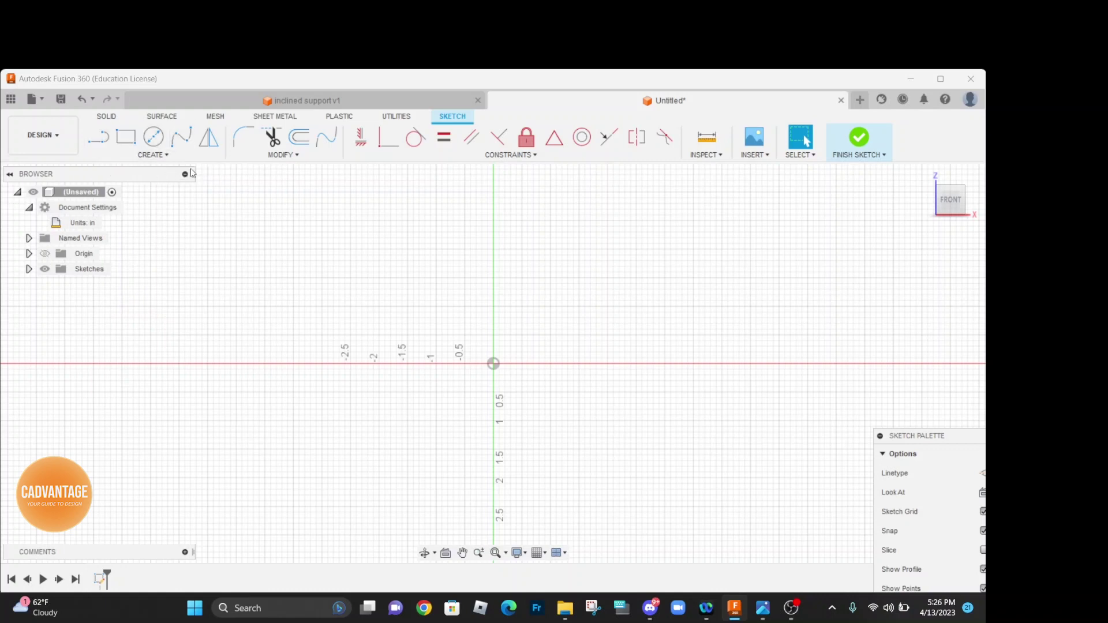
- Draw lines from the origin for the horizontal base, a right vertical edge about 1.4 in high, the right slope and the horizontal top edge
click(152, 155)
click(119, 169)
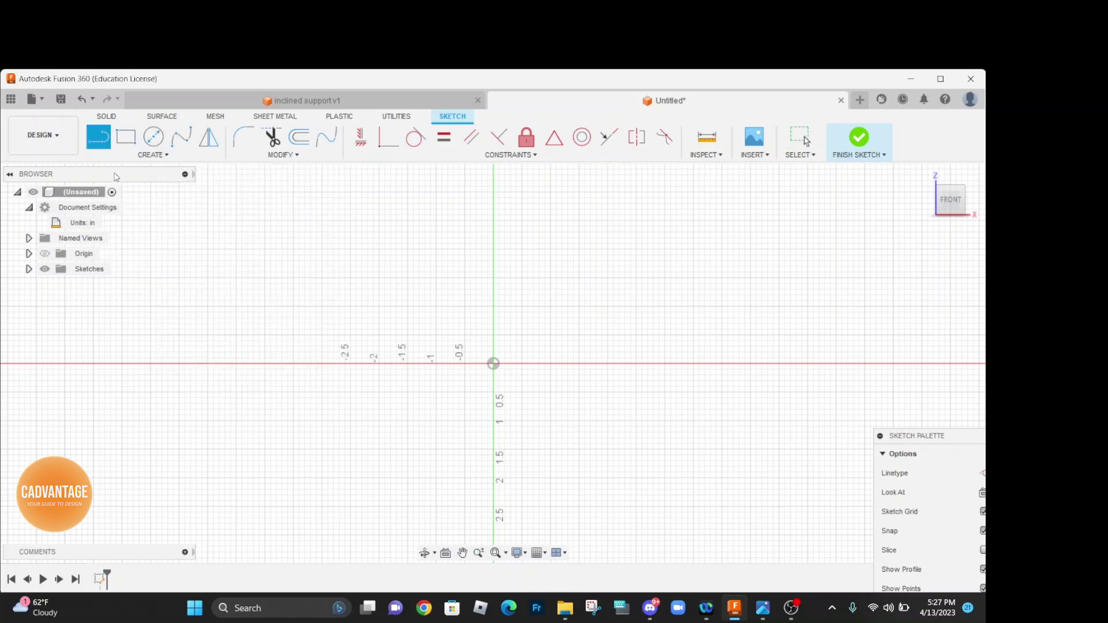
click(494, 363)
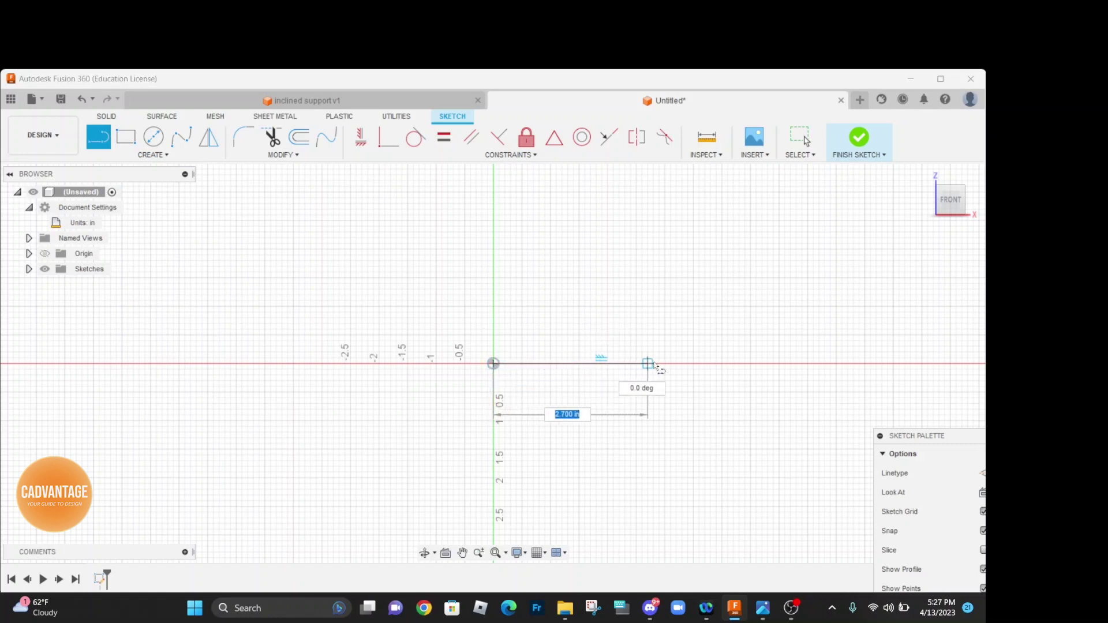
click(687, 363)
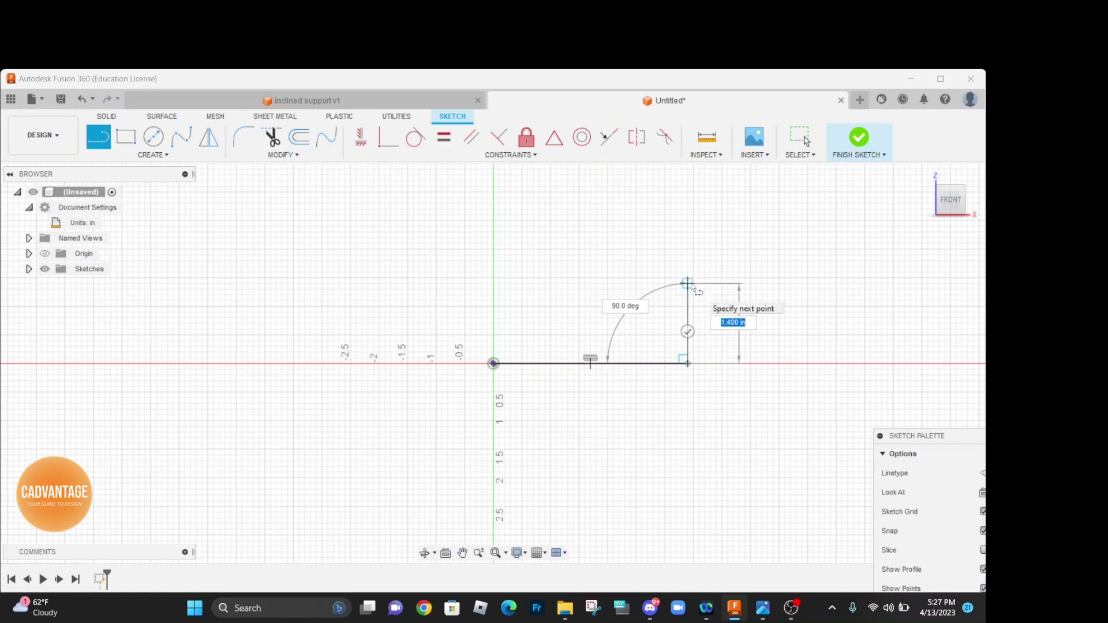
click(687, 282)
click(636, 243)
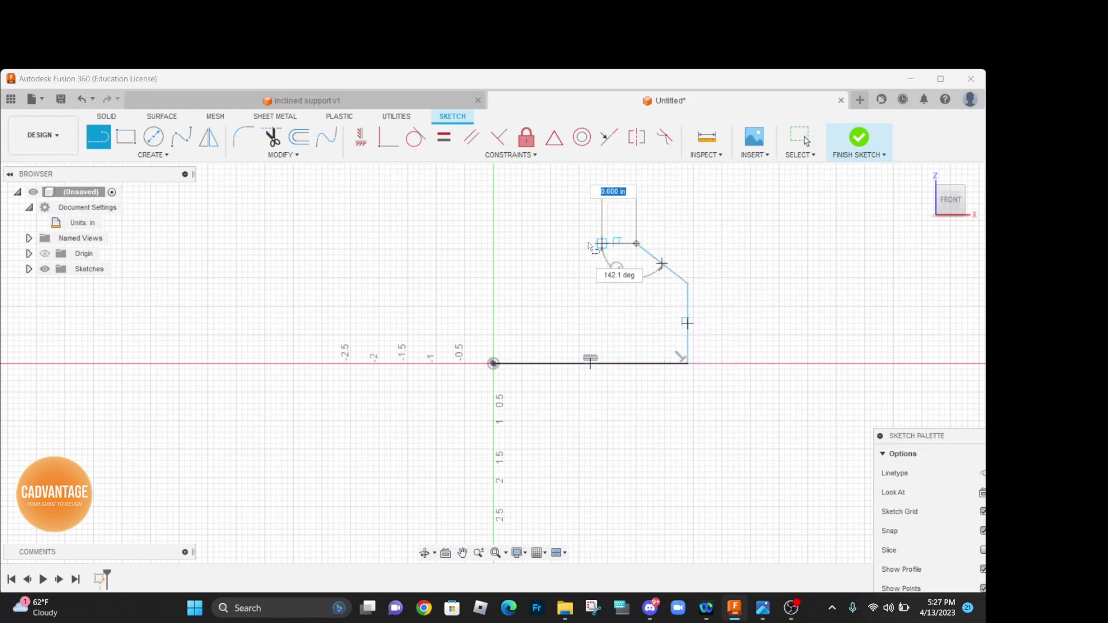
click(567, 243)
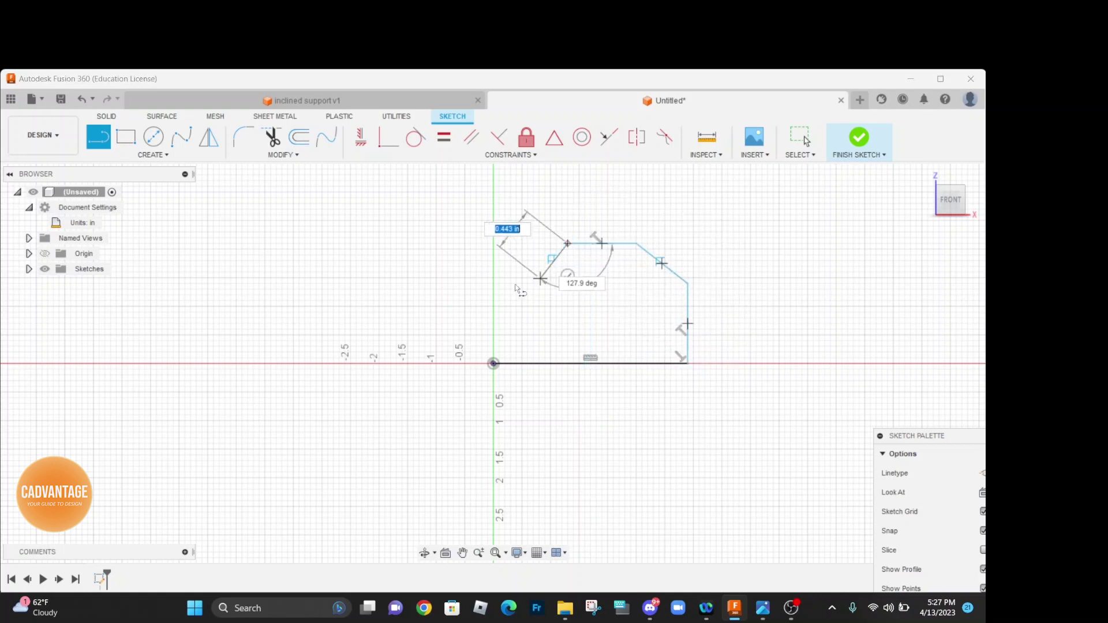
- Continue the outline with the left slope, a short vertical edge and a notch about 0.7 by 0.4 in, closing it at the origin
click(494, 284)
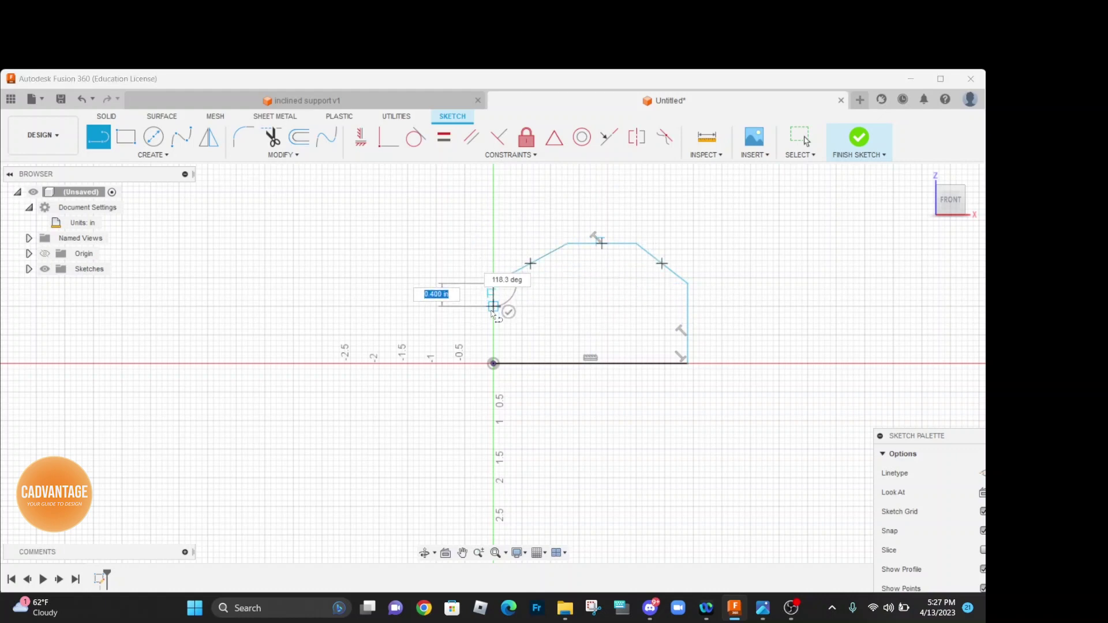
click(493, 308)
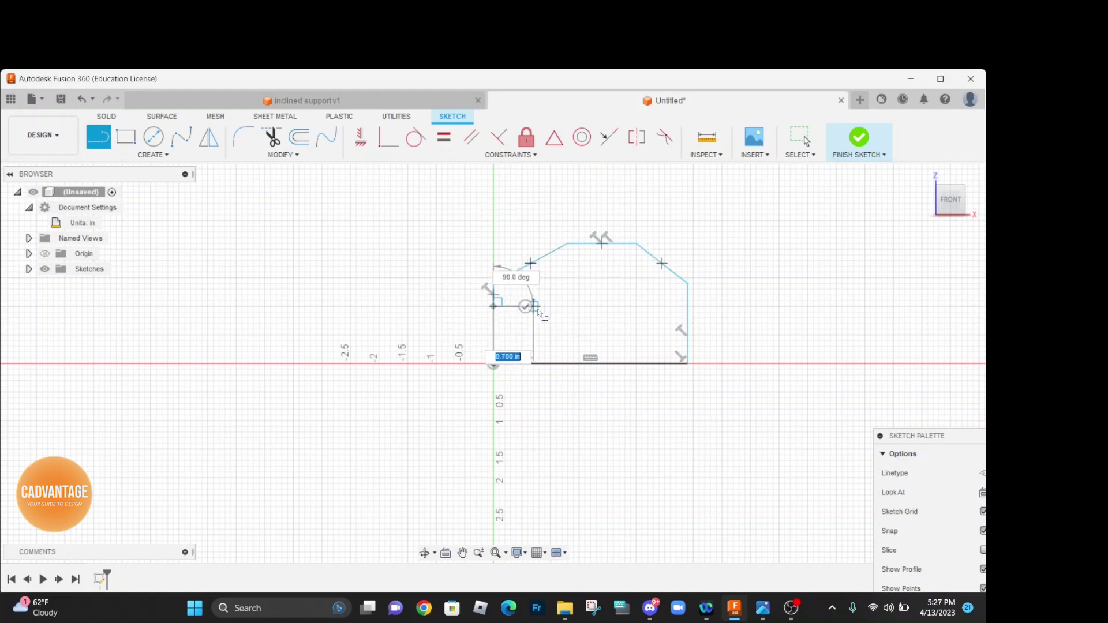
click(533, 307)
click(533, 329)
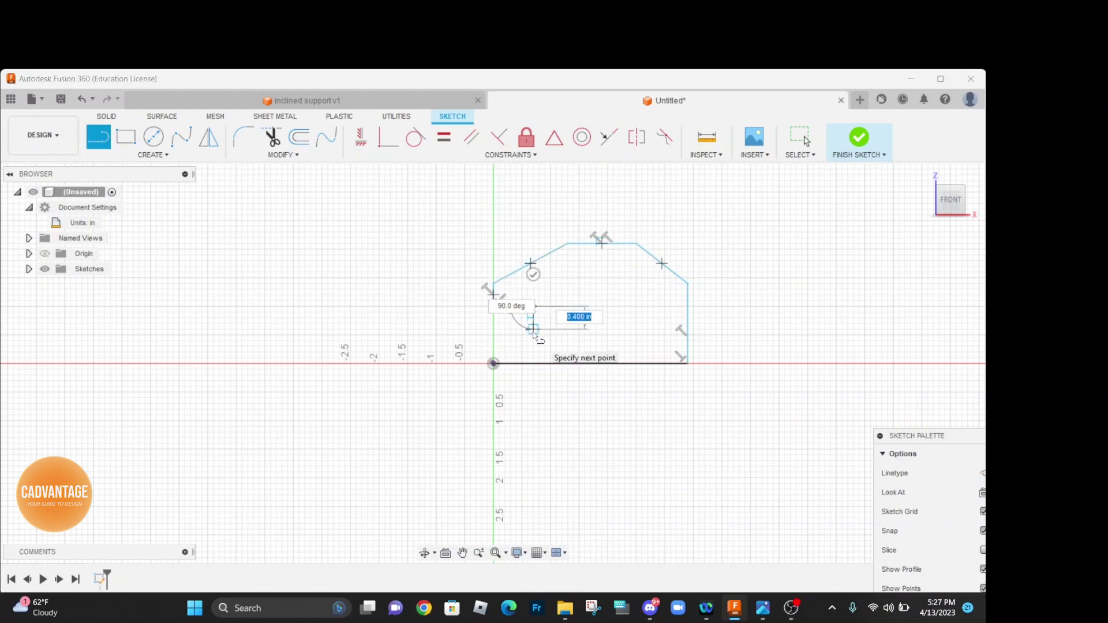
click(493, 334)
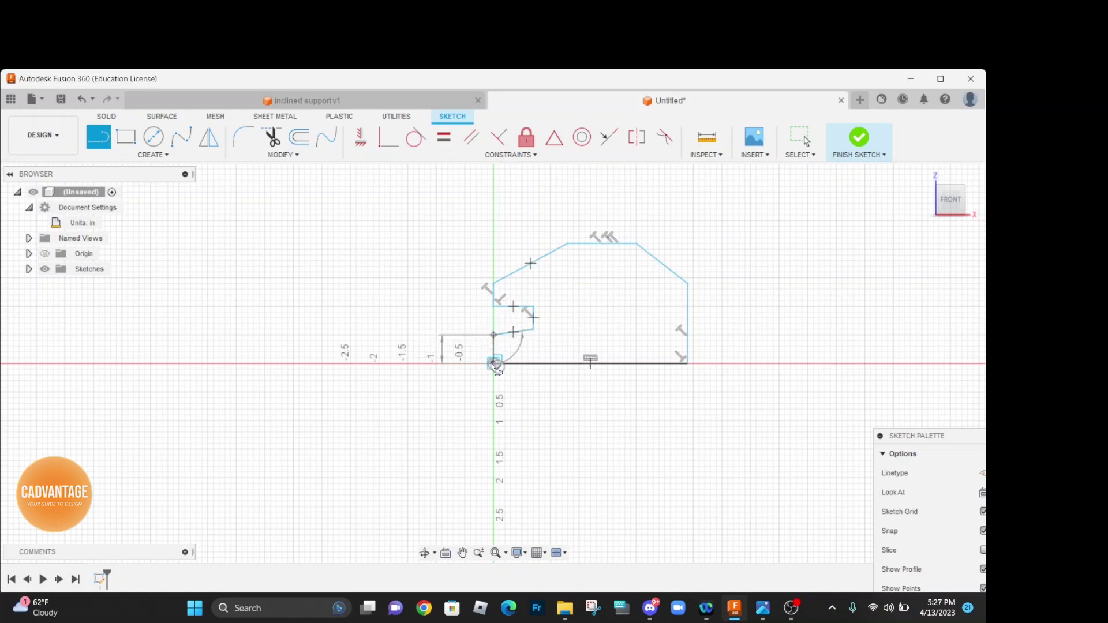
click(493, 363)
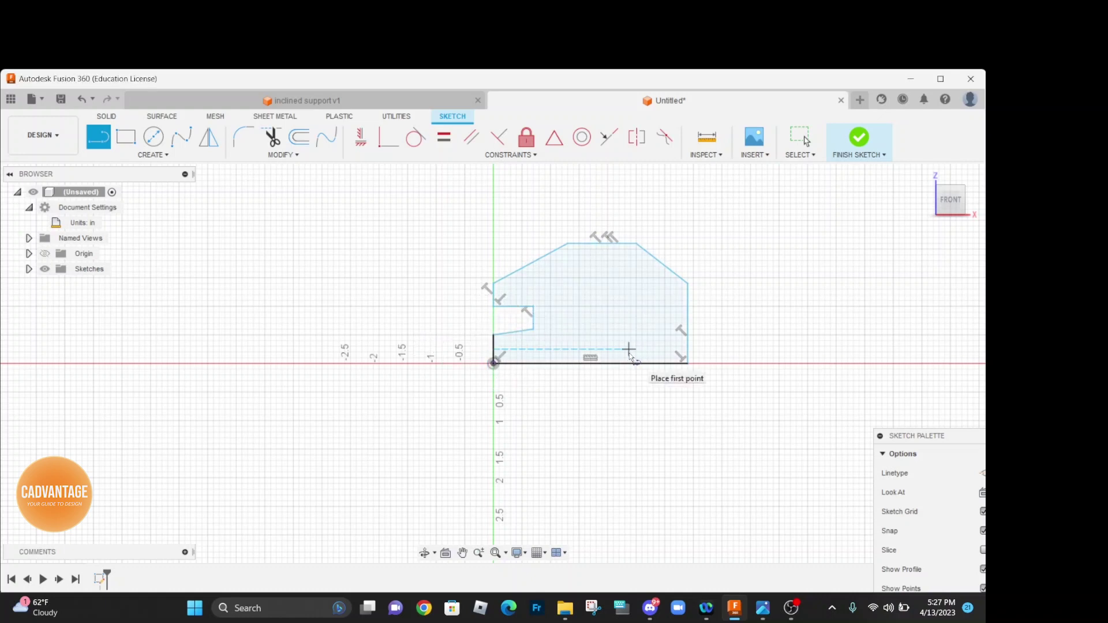
key(Escape)
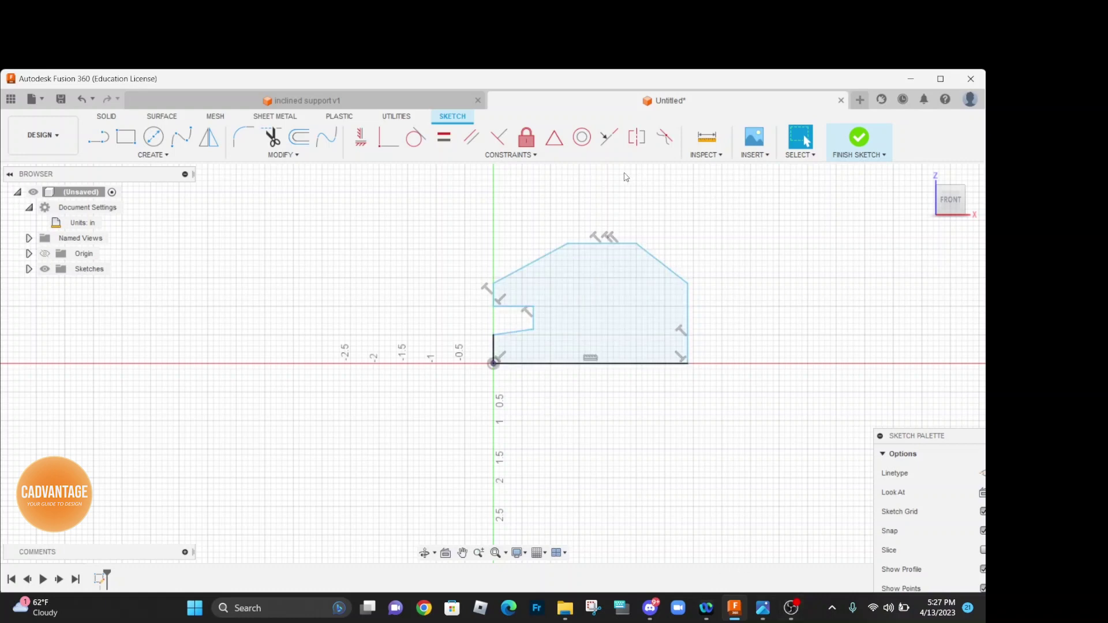
- Constrain the notch's slanted lower edge to horizontal and dimension the vertical edge below it at 0.25 in
click(362, 144)
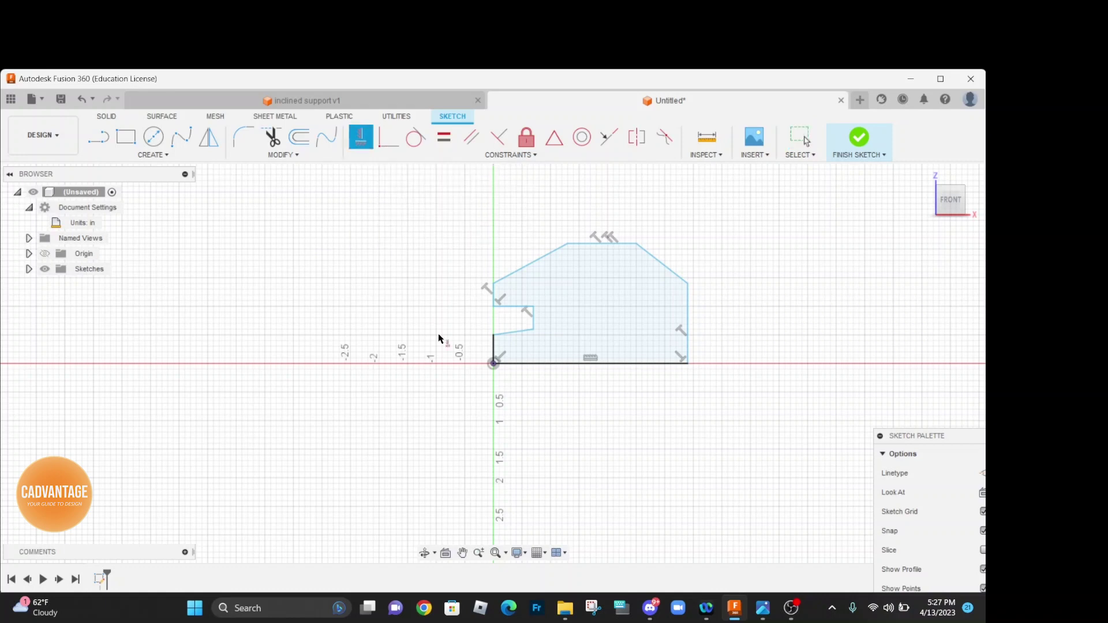
click(514, 334)
click(164, 157)
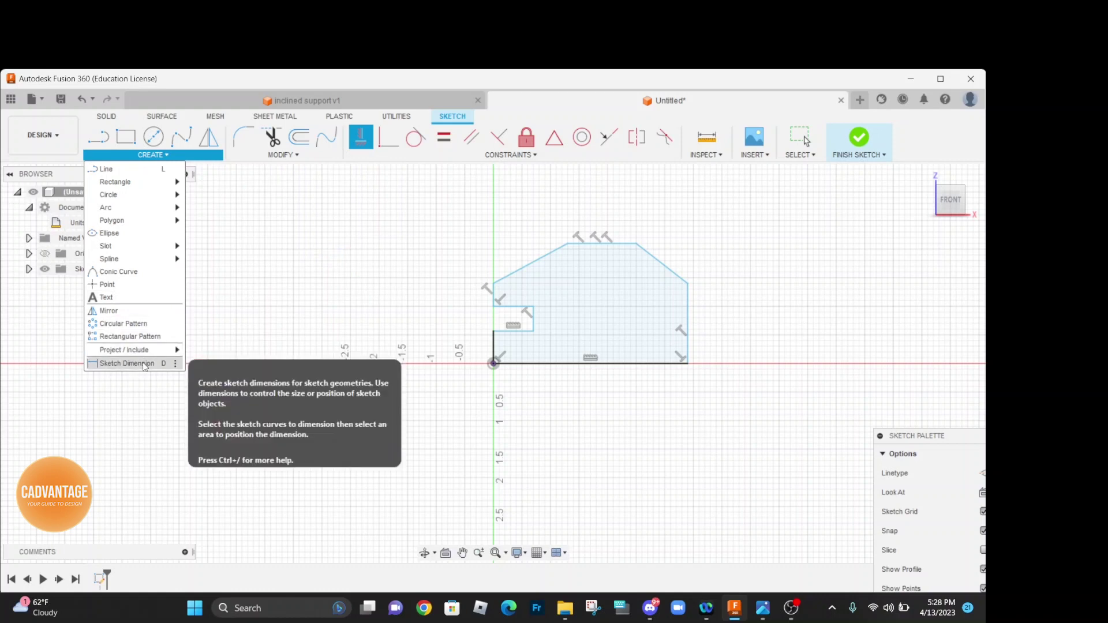
click(127, 363)
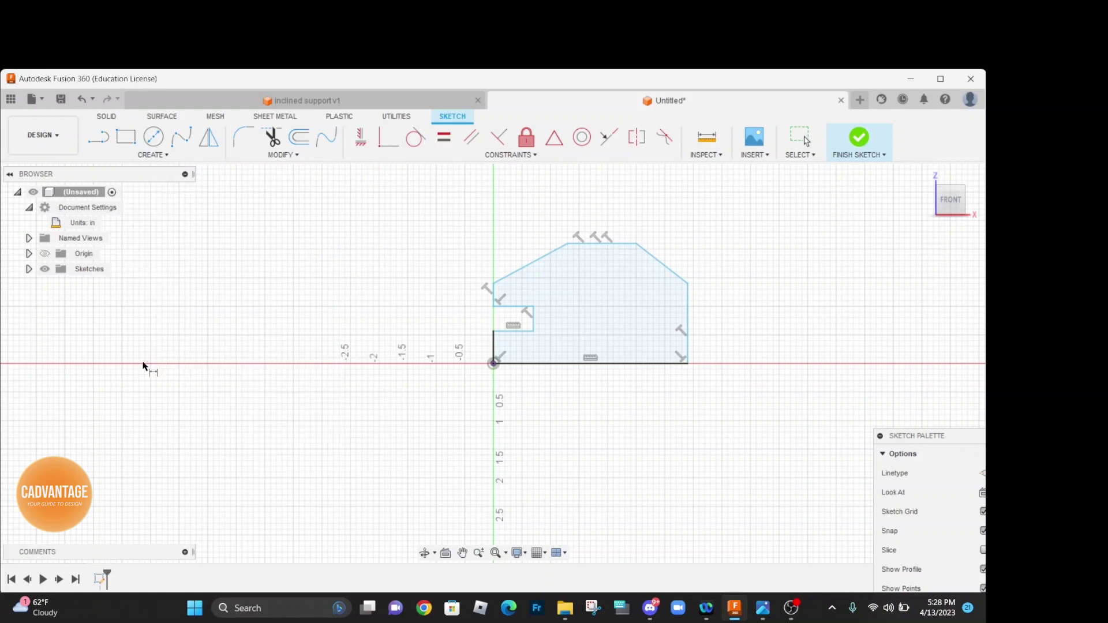
click(494, 349)
click(481, 346)
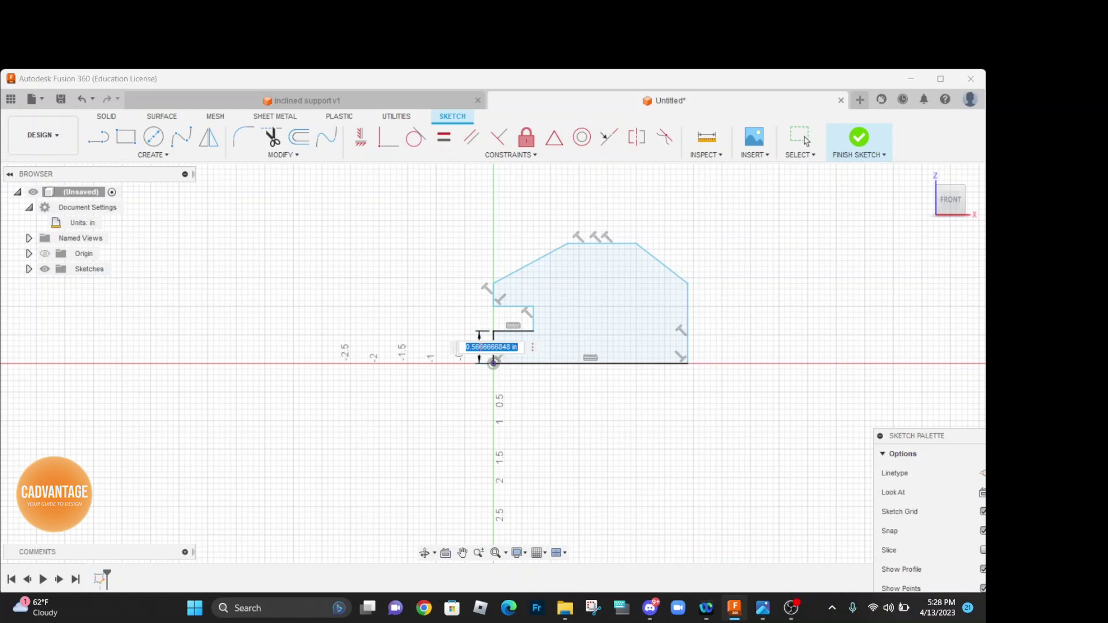
text(0.25)
key(Return)
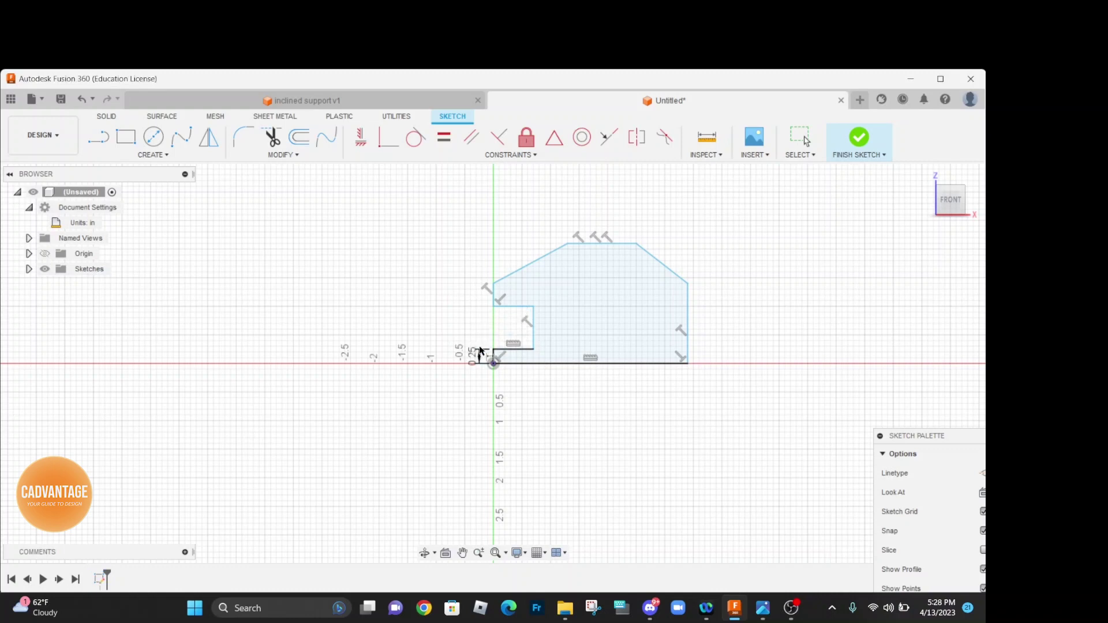
- Dimension the notch with a depth of 0.75 in and a height of 0.5 in
click(512, 349)
click(513, 332)
text(0.)
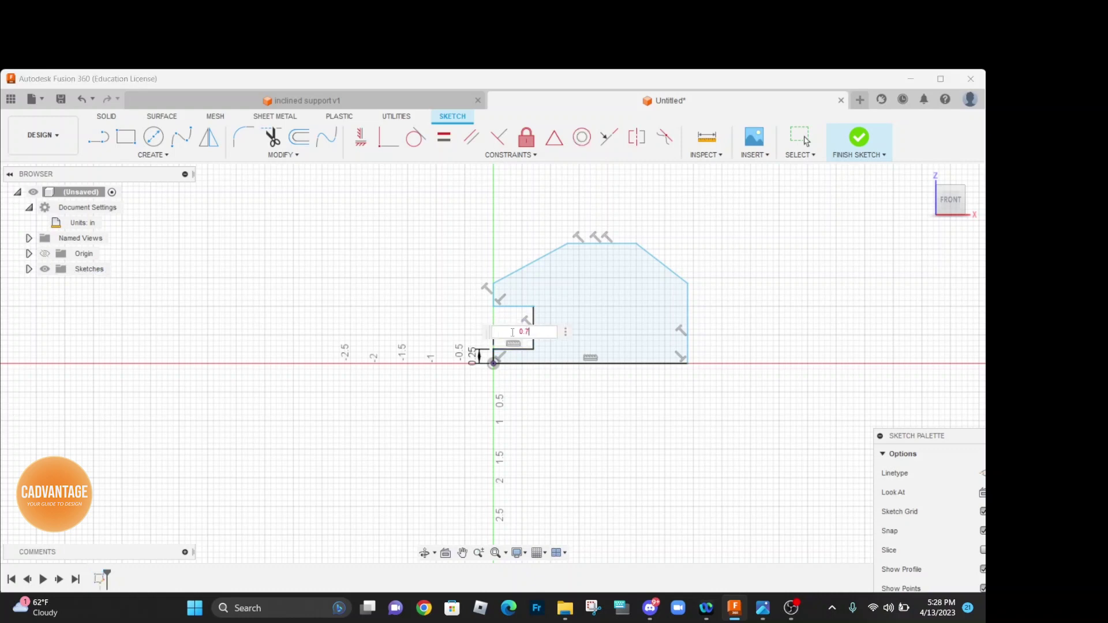
text(75)
key(Return)
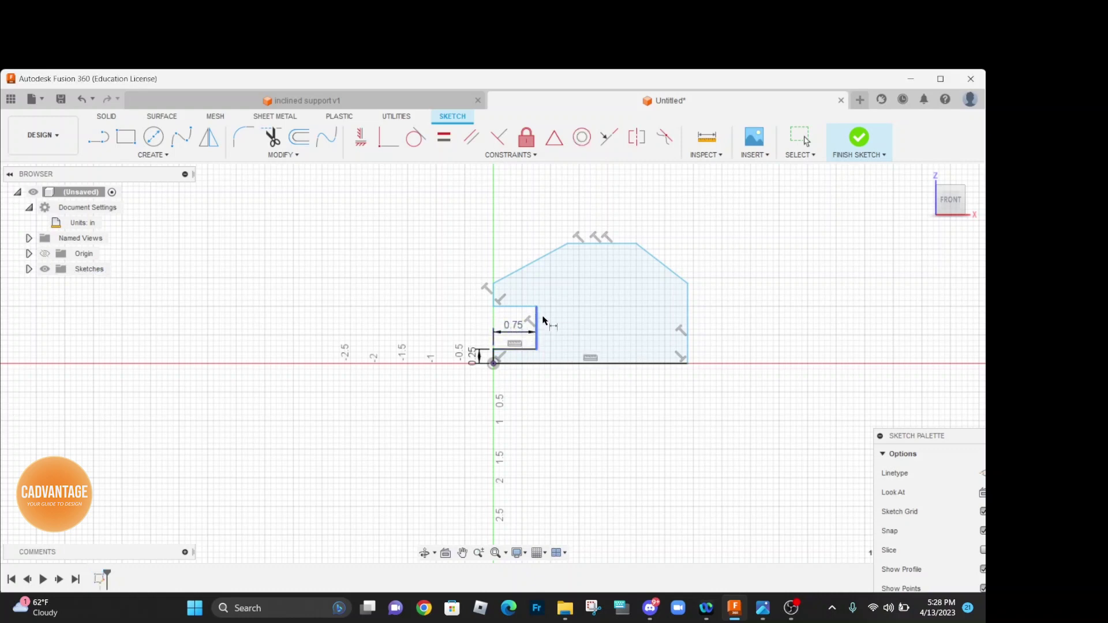
click(537, 328)
click(561, 328)
text(0.5)
key(Return)
- Add a 1.25 in dimension from the origin to the outline's upper left corner, at the foot of the left slope
click(493, 363)
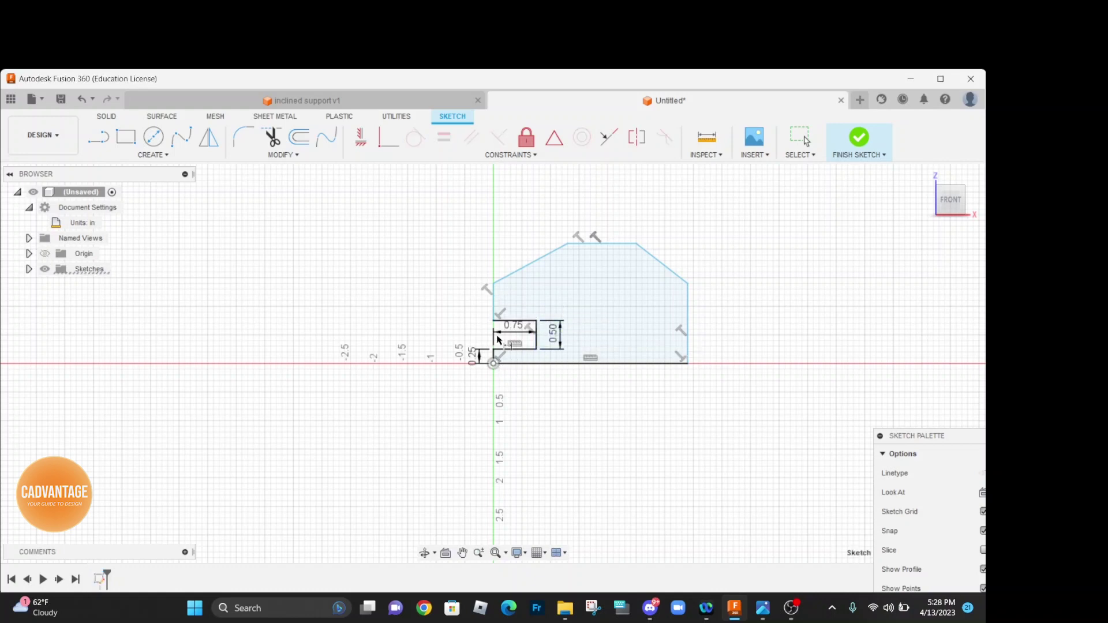
click(496, 280)
click(455, 283)
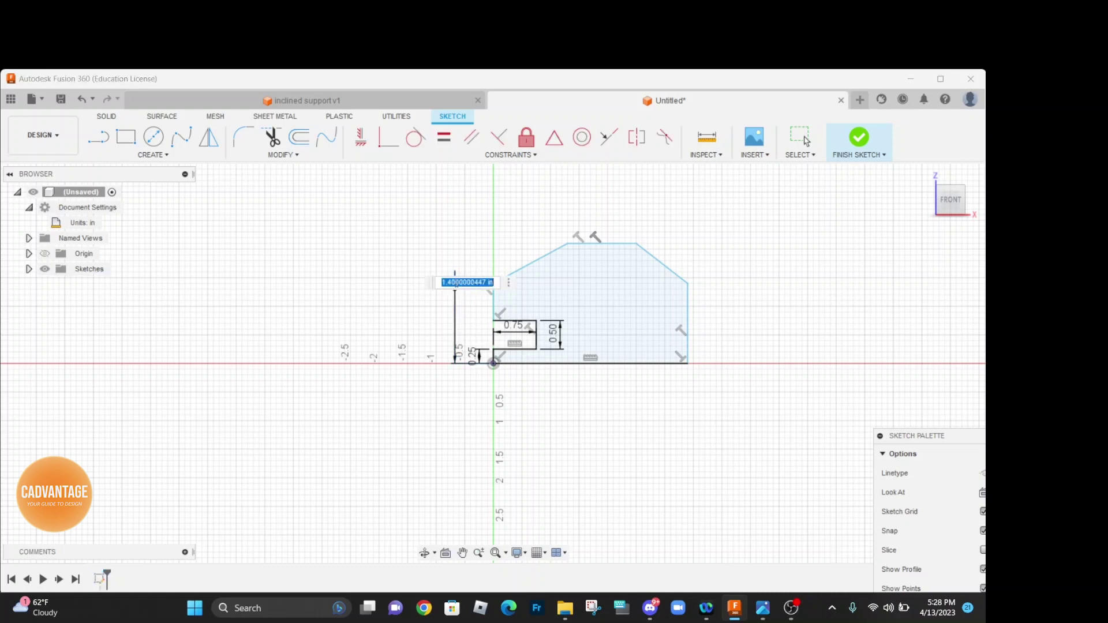
text(1.25)
key(Return)
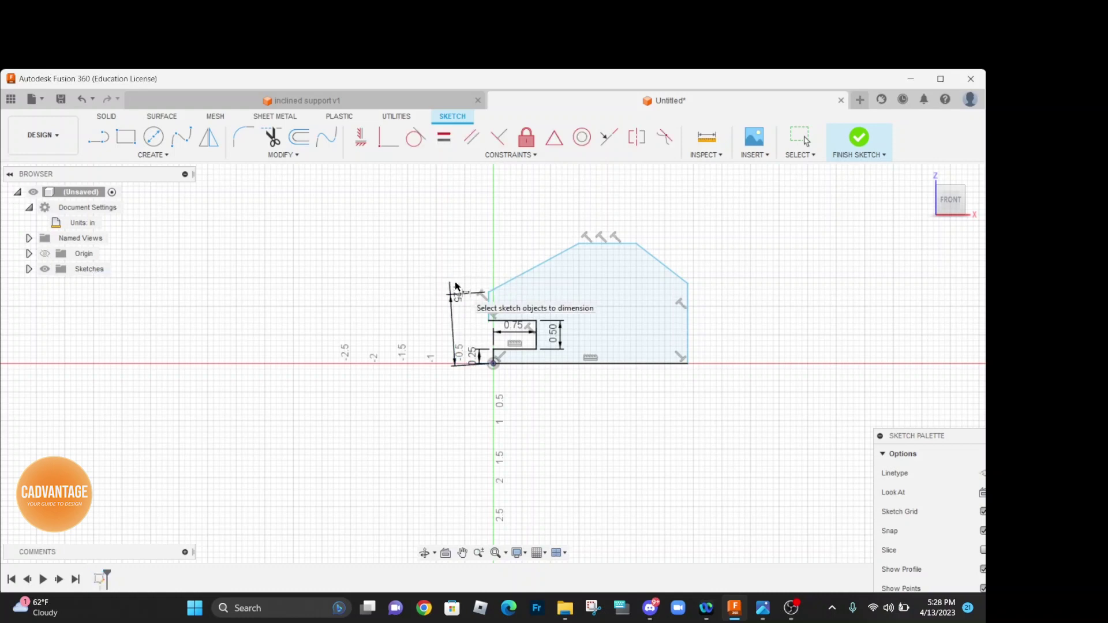
scroll(524, 220, up, 1)
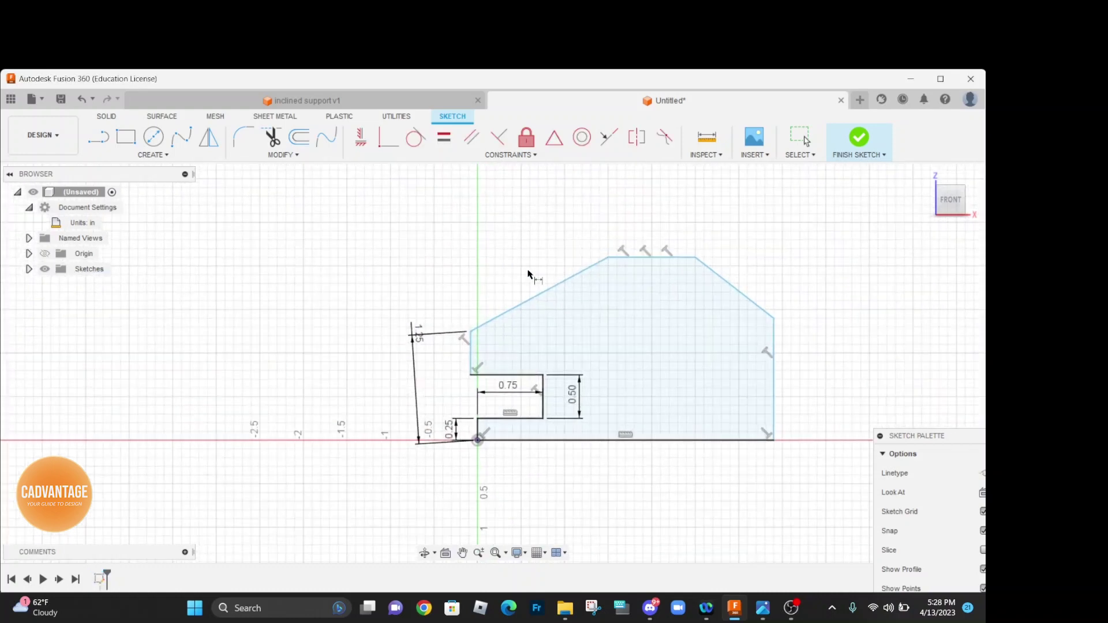
scroll(553, 330, up, 2)
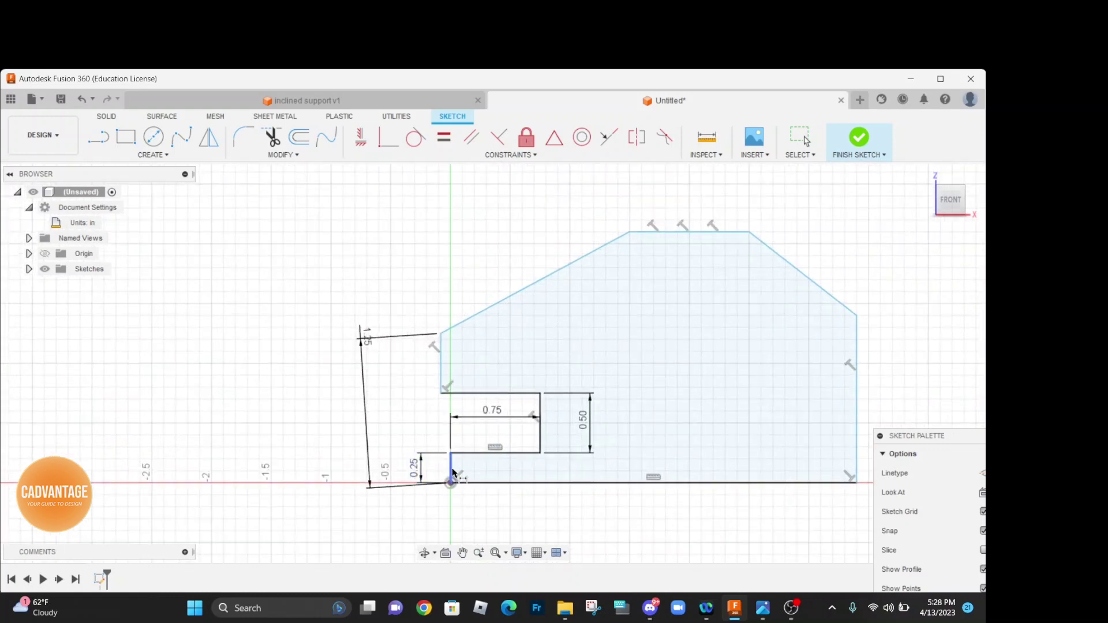
- Make the upper left vertical edge collinear with the short vertical edge below the notch
click(450, 467)
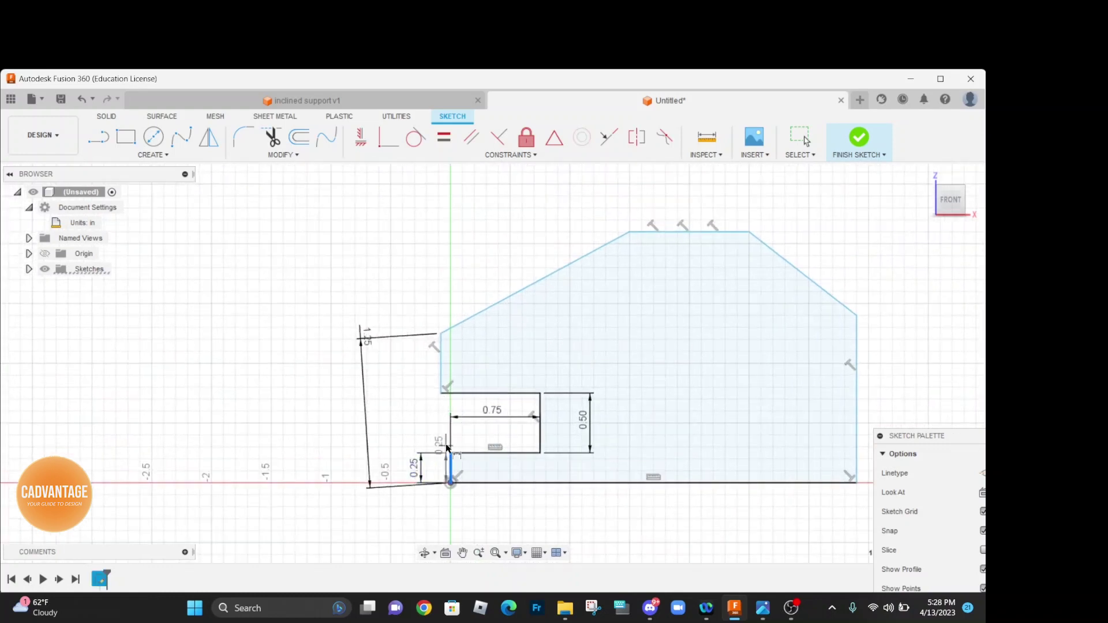
key(Escape)
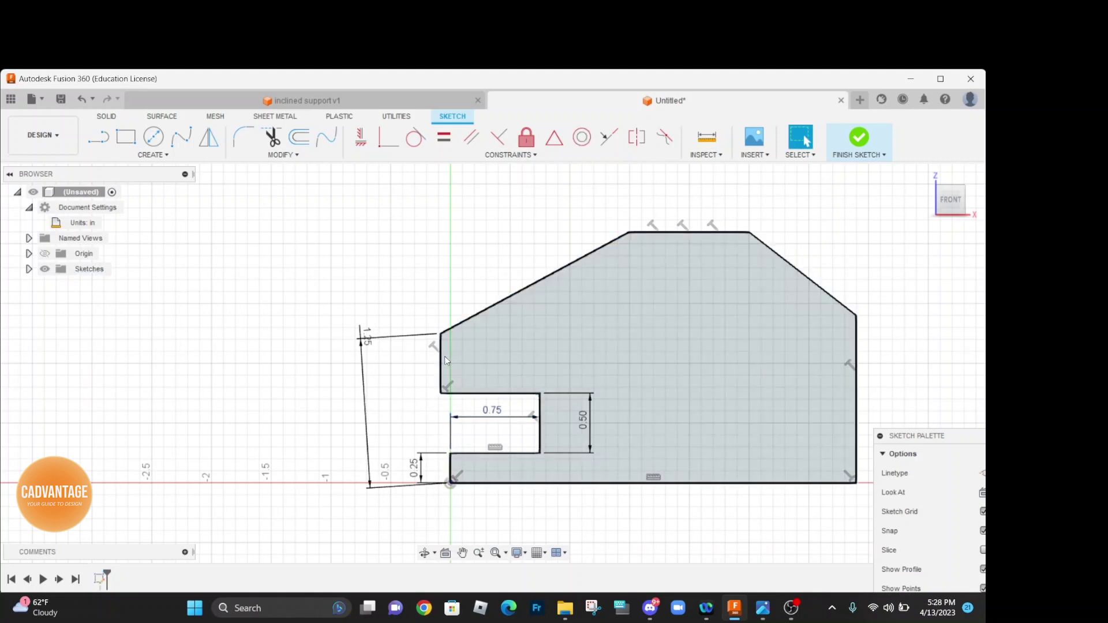
click(446, 357)
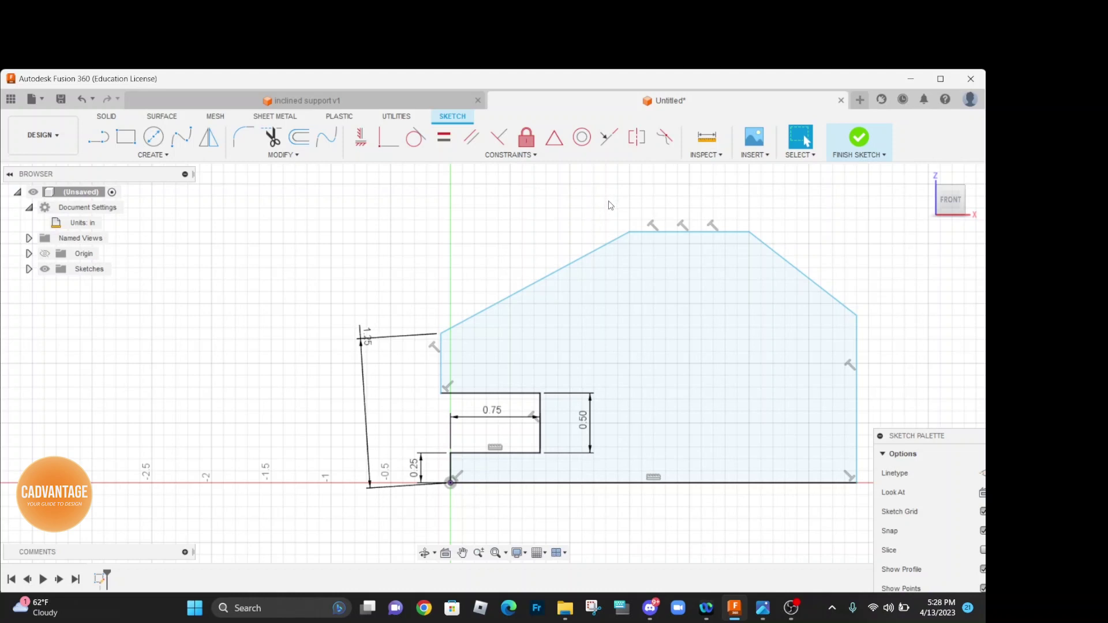
click(584, 248)
click(447, 361)
click(608, 139)
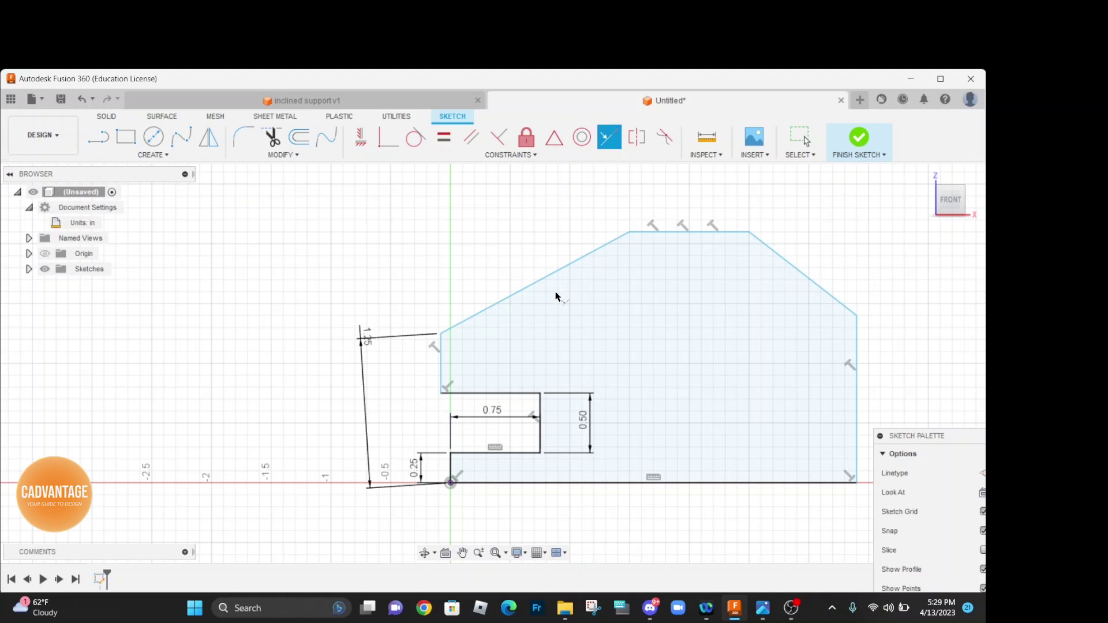
click(446, 377)
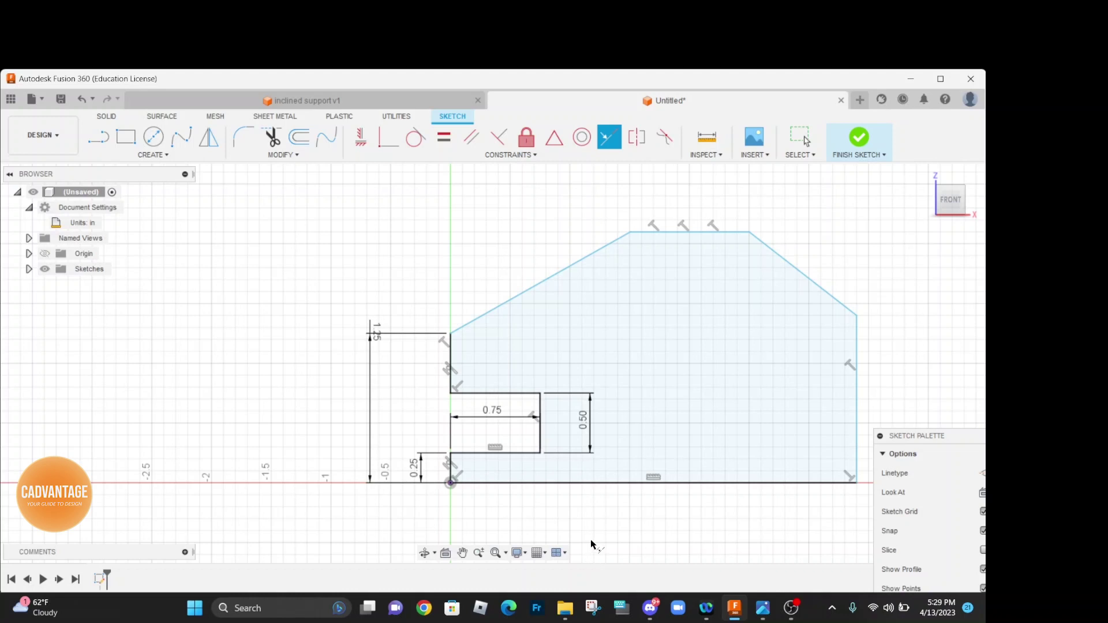
- Dimension the outline's horizontal top edge at 1 in
click(664, 232)
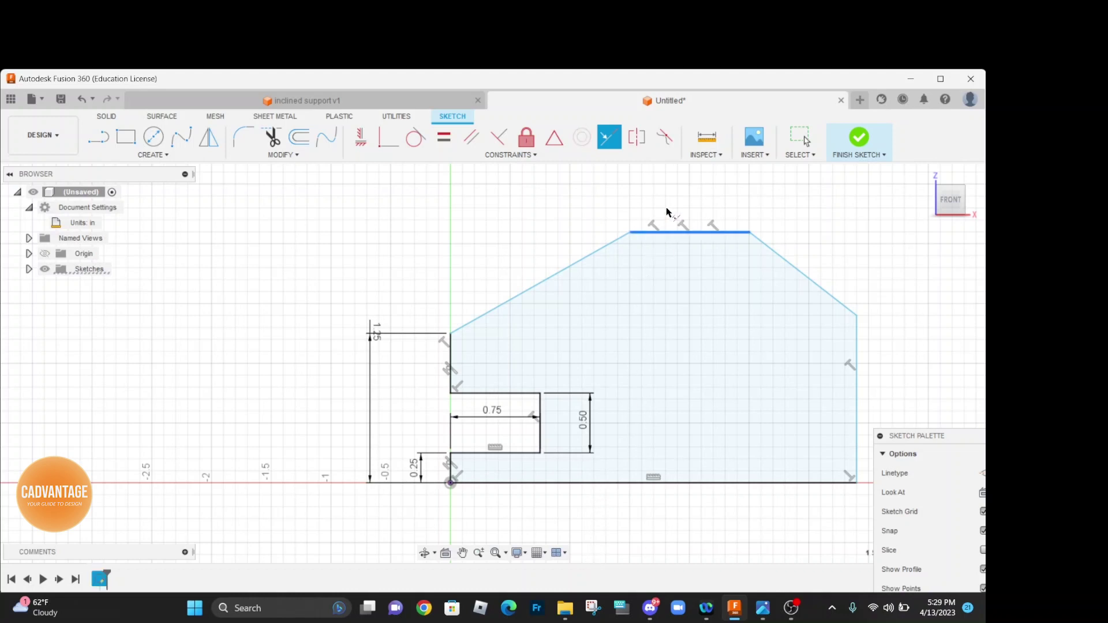
click(155, 155)
click(153, 362)
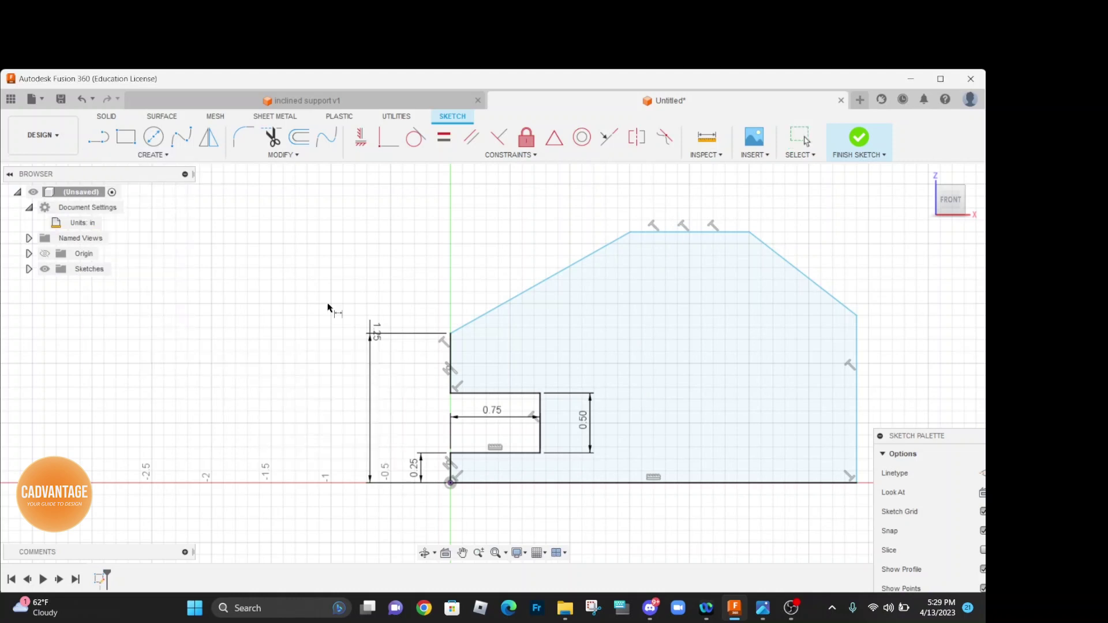
click(655, 231)
click(654, 206)
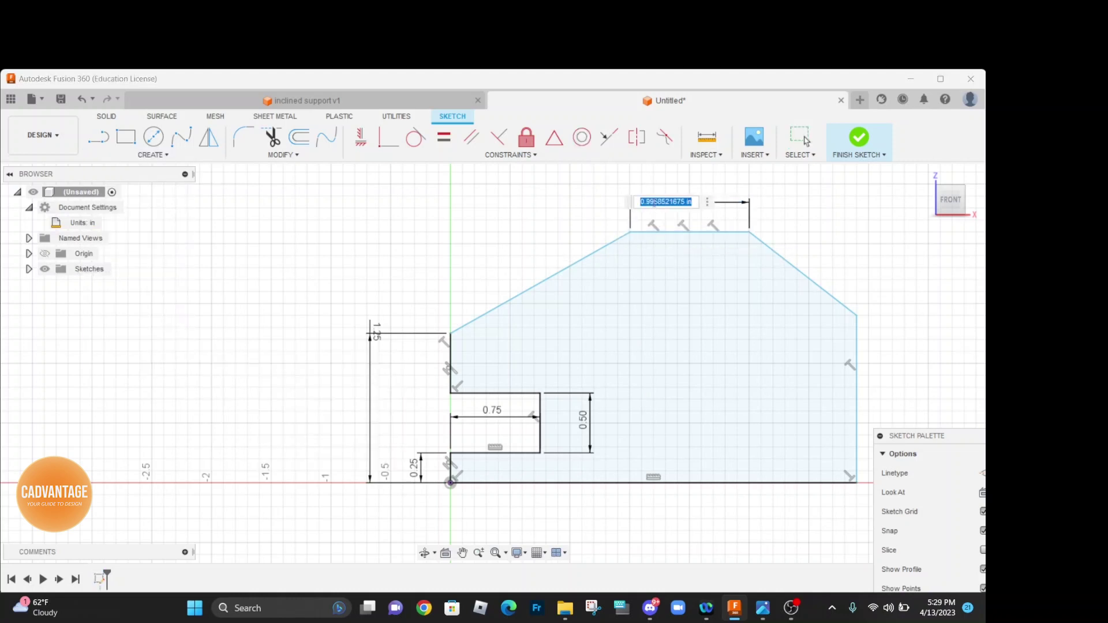
text(1)
key(Return)
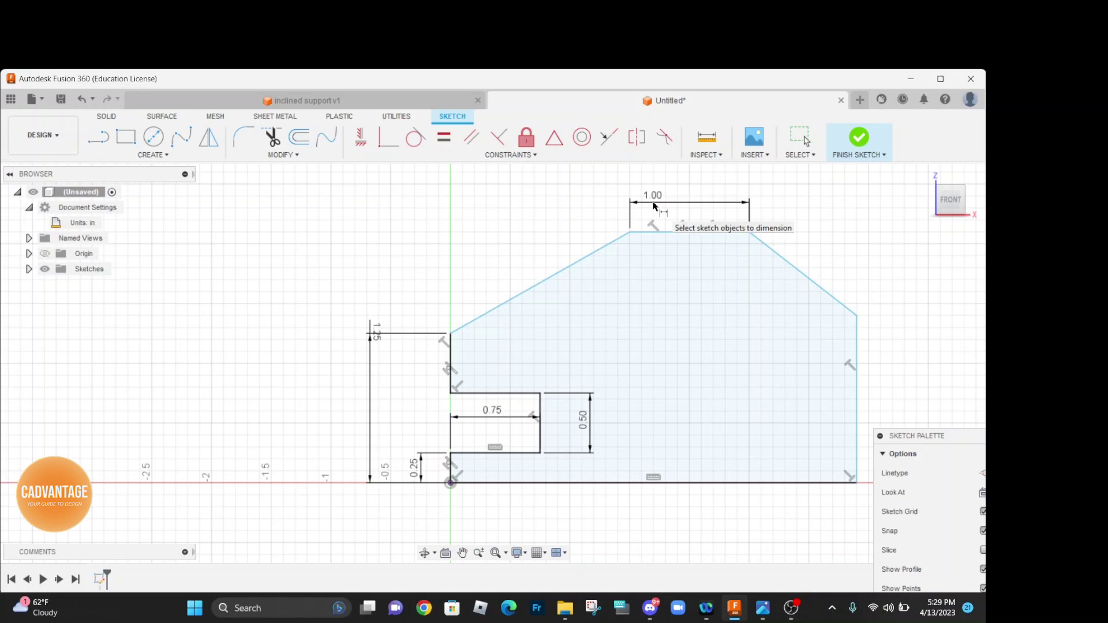
- Dimension the right slope's horizontal span at 0.75 in and the right vertical edge at 1.5 in
click(776, 258)
click(791, 224)
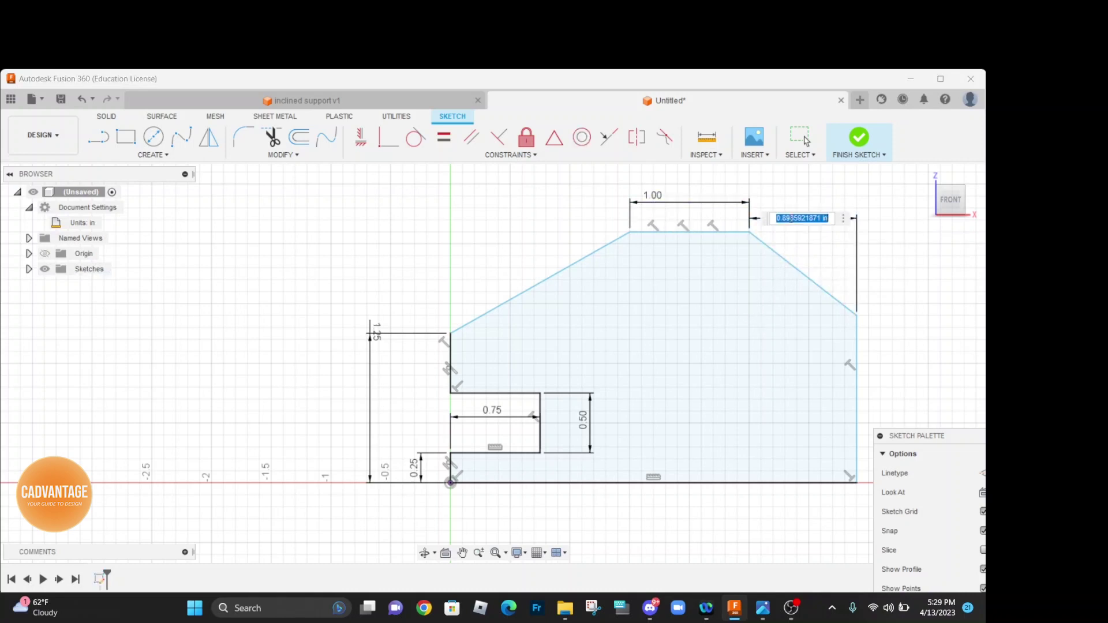
text(0.75)
key(Return)
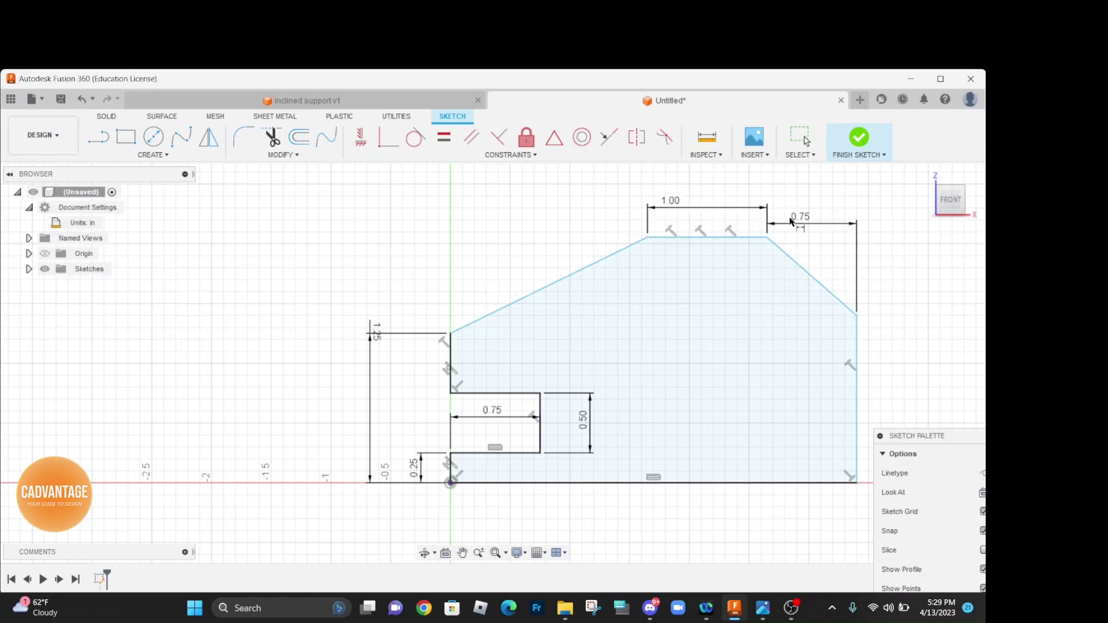
click(856, 353)
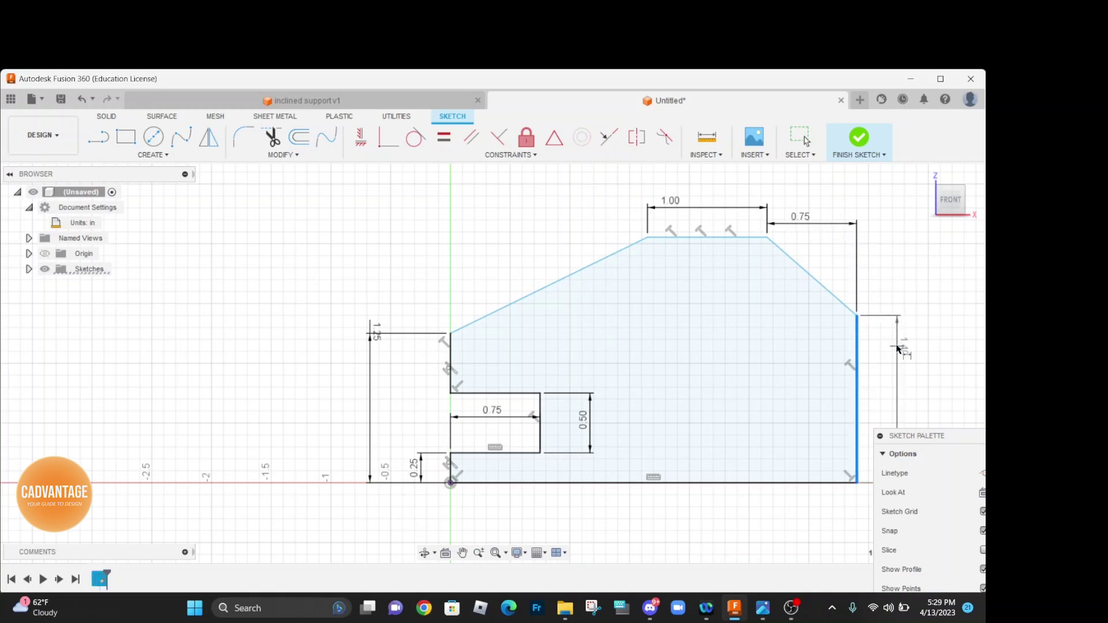
click(896, 345)
text(1.5)
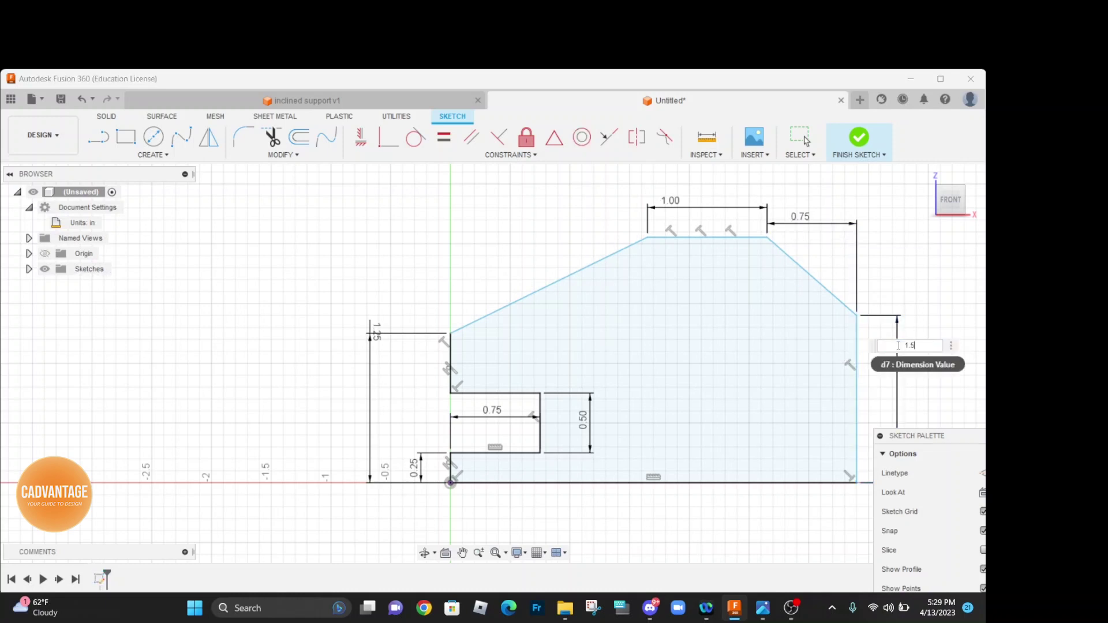
key(Return)
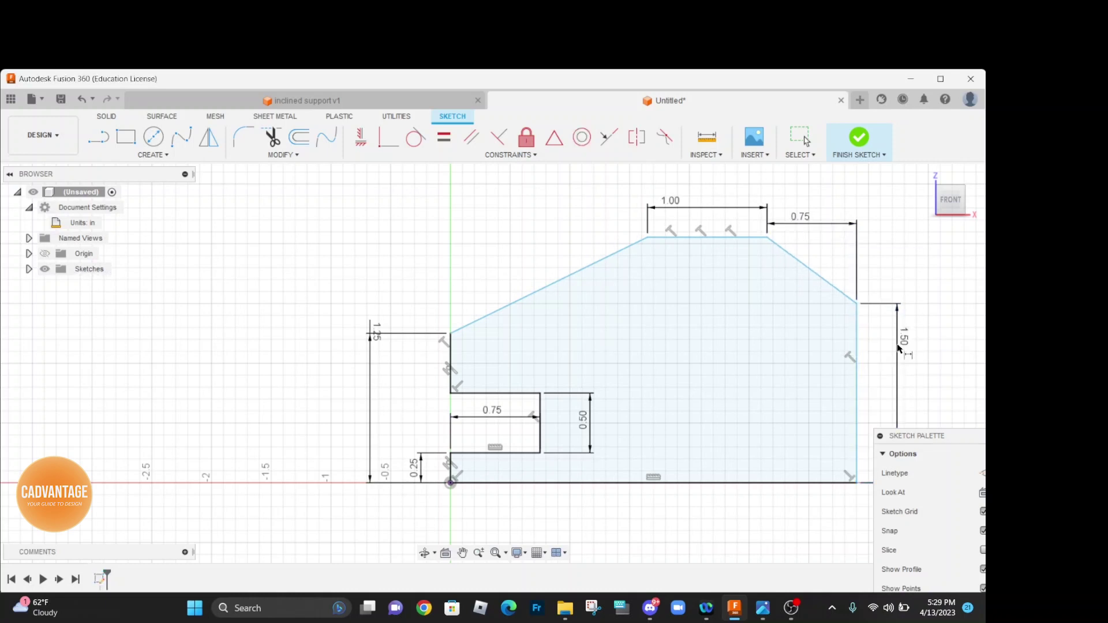
- Dimension the overall height between the top and base edges at 2 in and the base length at 3 in
click(762, 242)
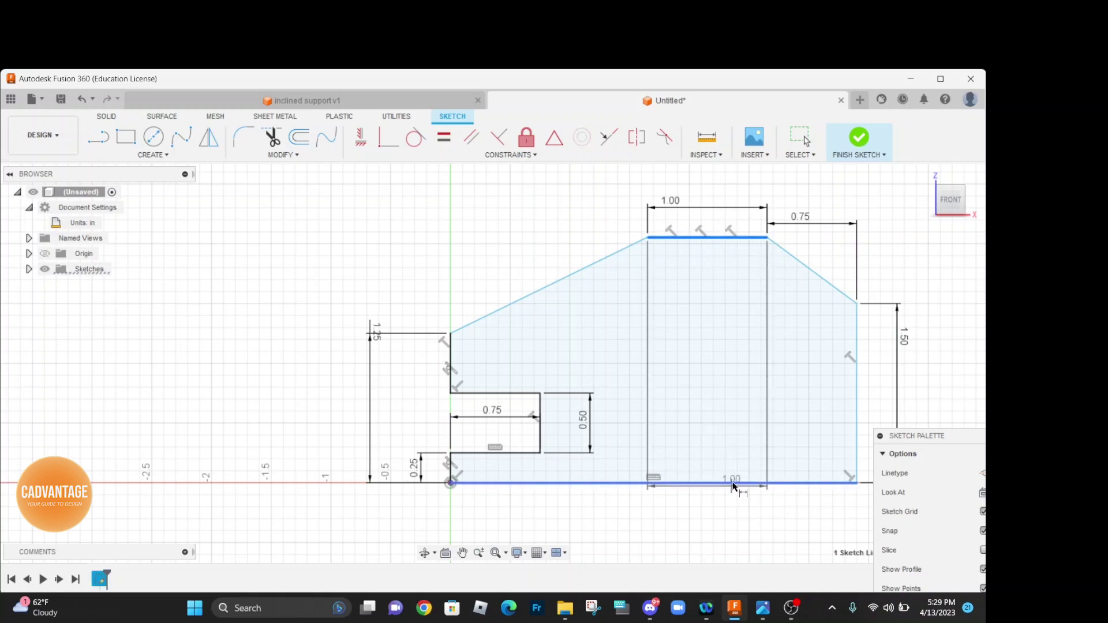
click(732, 484)
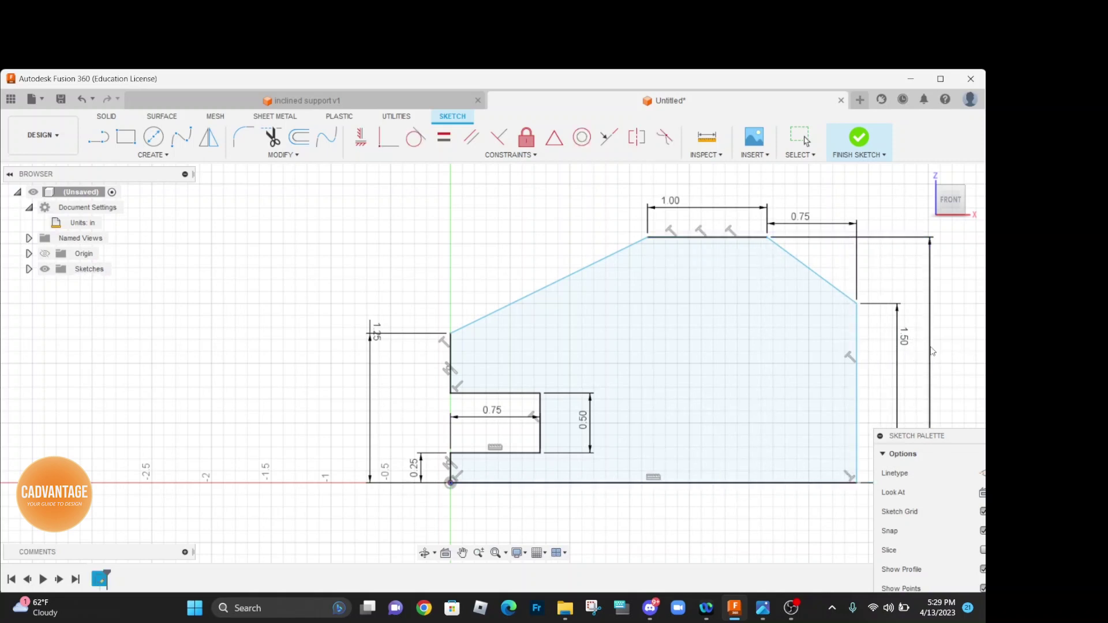
click(930, 349)
text(2)
key(Return)
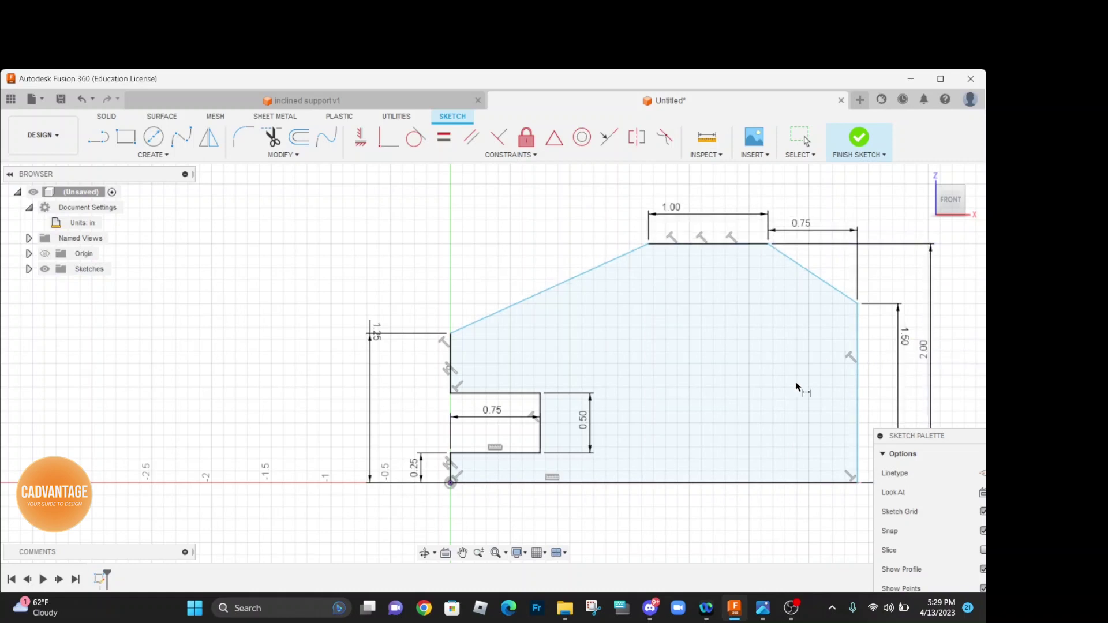
click(683, 484)
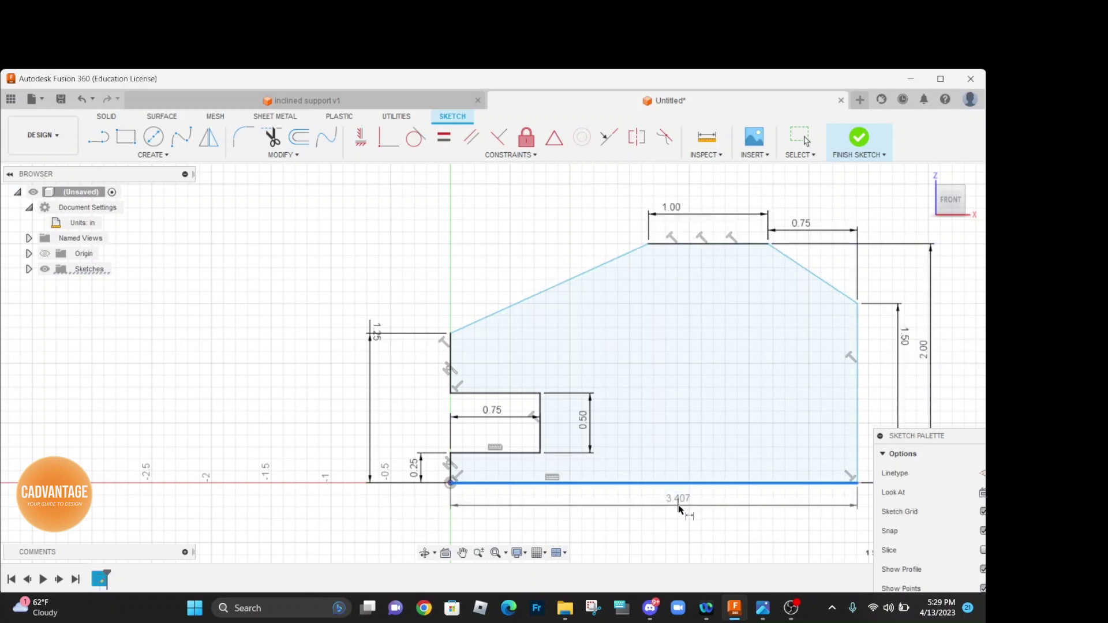
click(679, 509)
text(3)
key(Return)
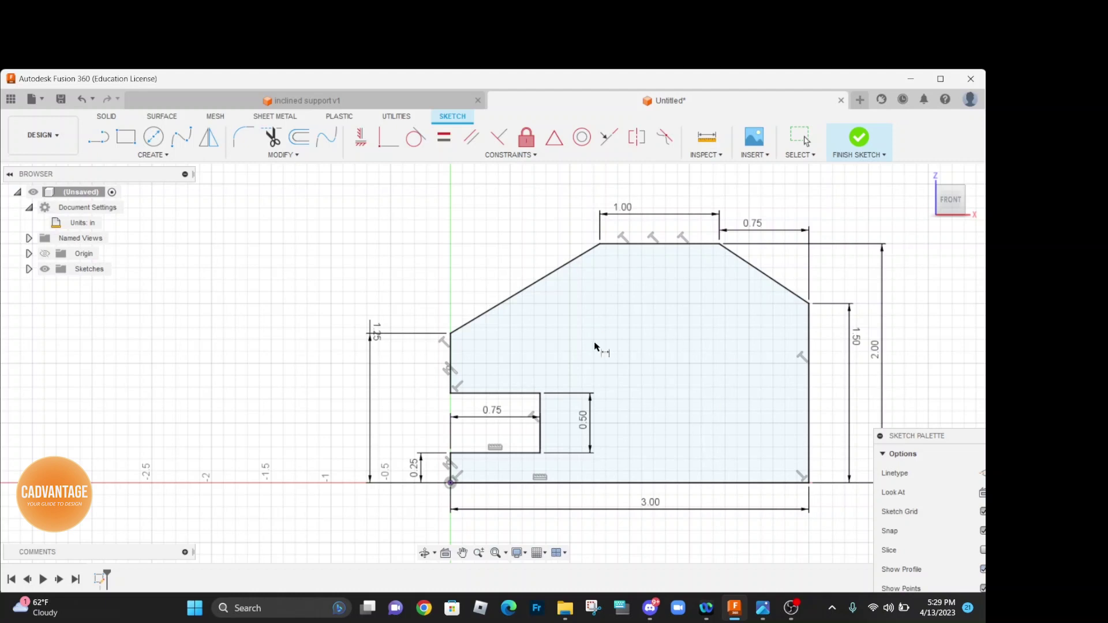
- Draw a center-diameter circle about 0.45 in across inside the profile, between the notch and the right edge
click(165, 159)
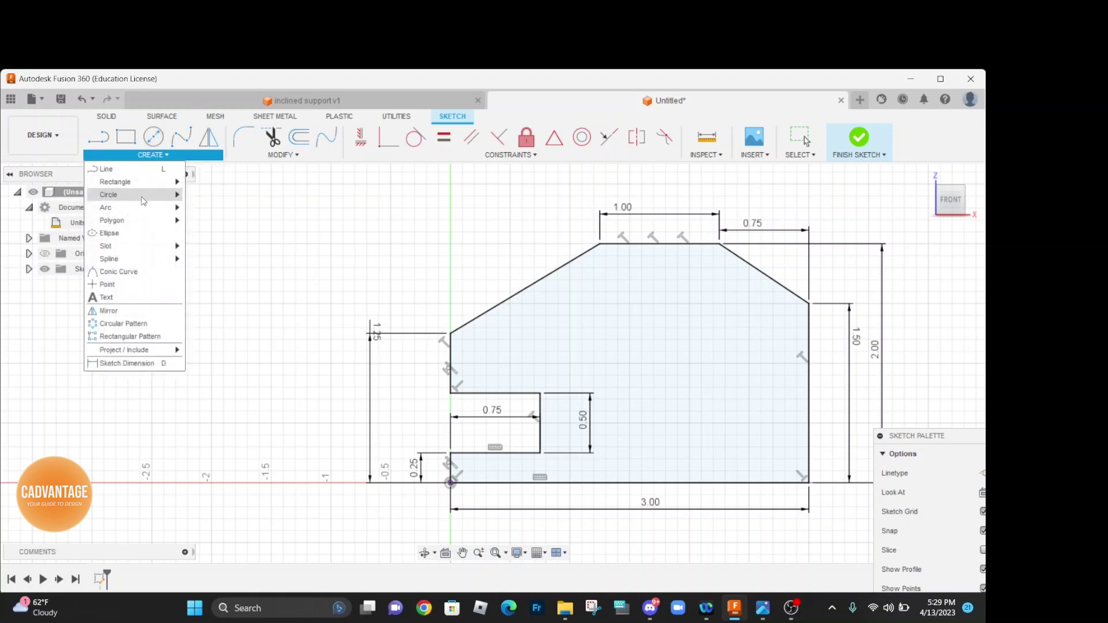
mouse_move(144, 197)
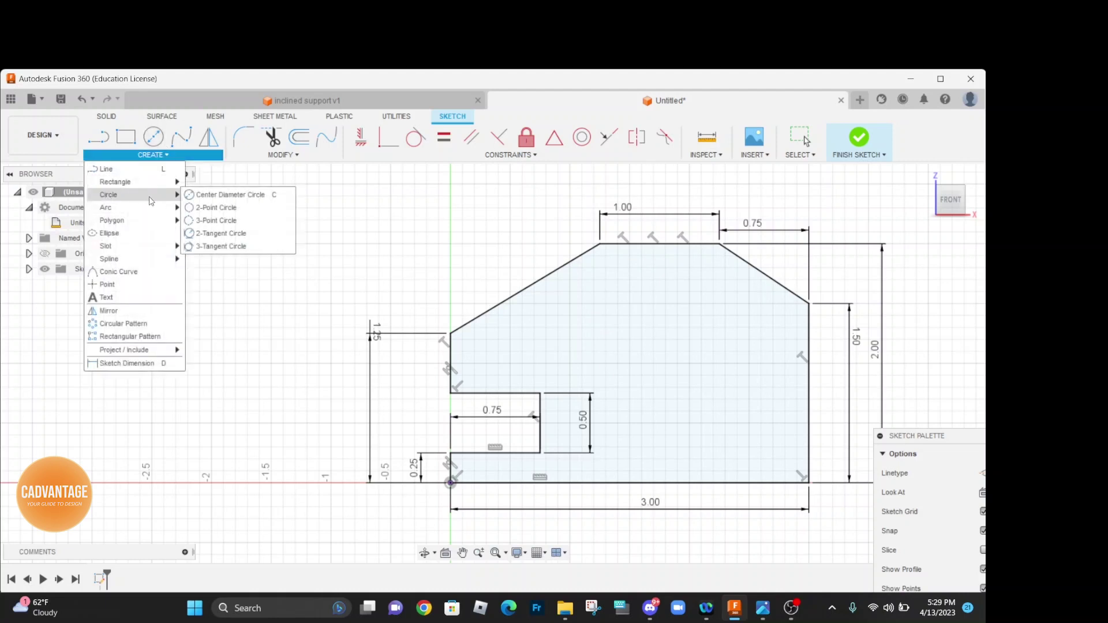
click(199, 196)
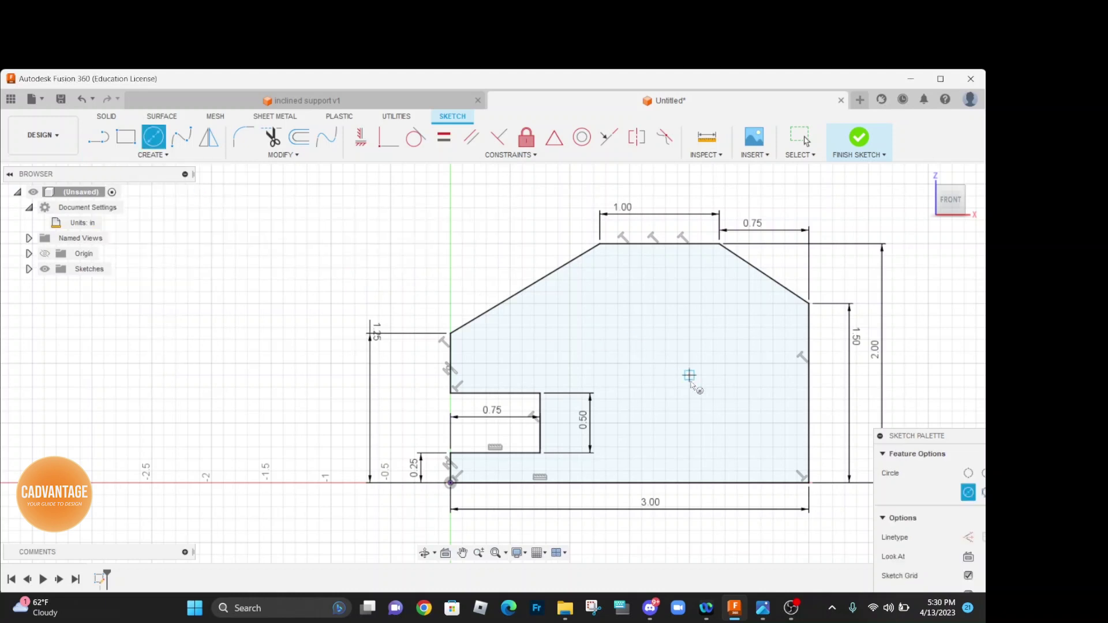
click(701, 375)
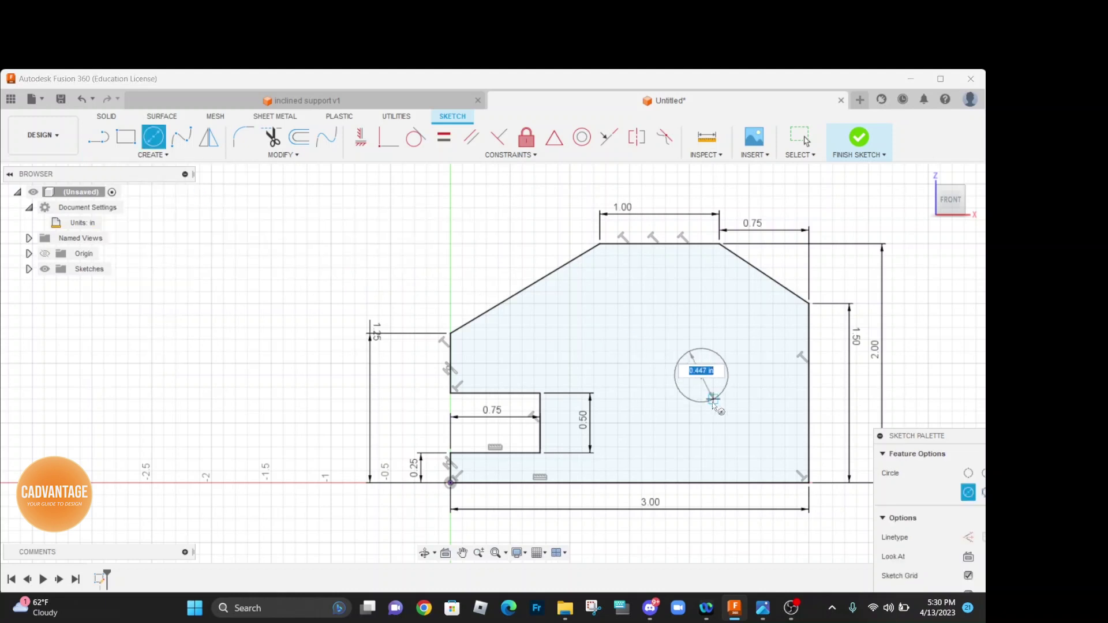
click(710, 399)
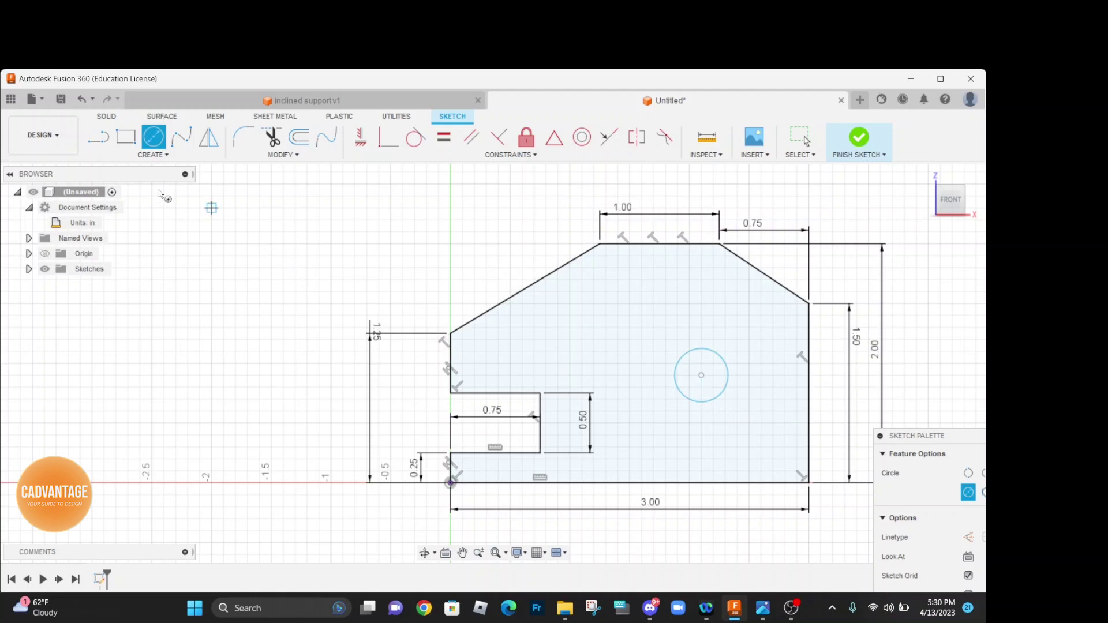
- Dimension the circle's diameter at 1 in
click(154, 155)
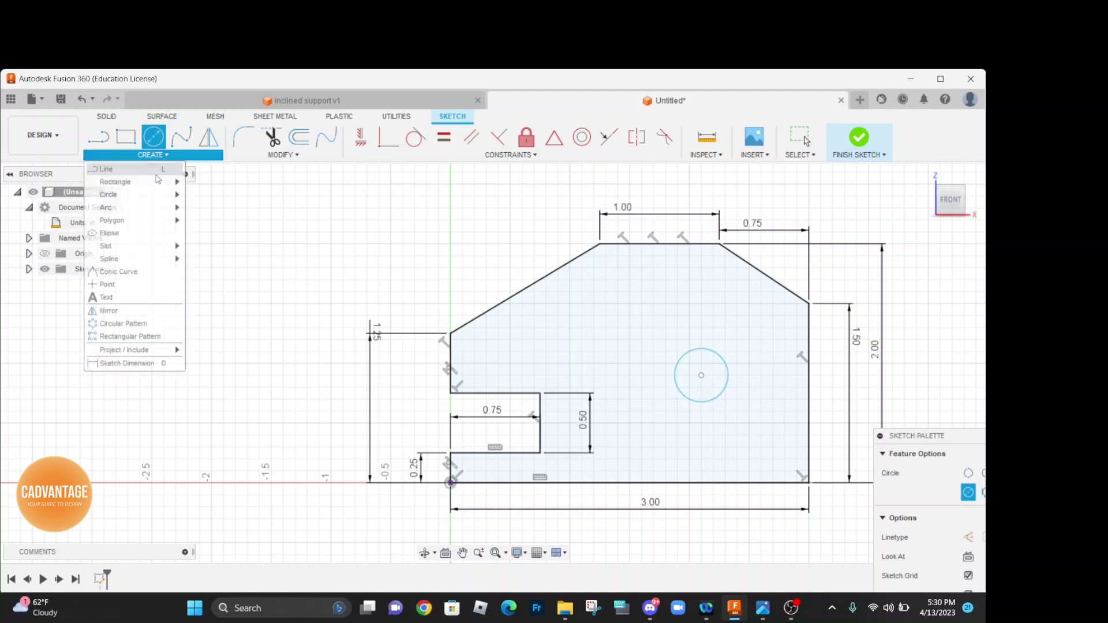
click(143, 363)
click(706, 350)
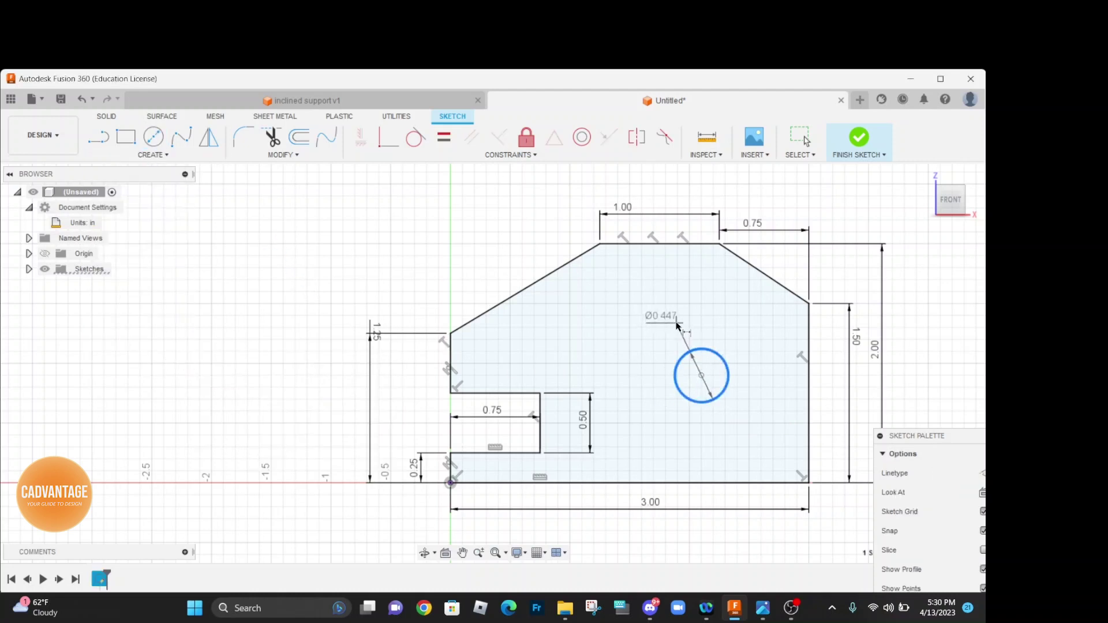
click(685, 326)
text(1)
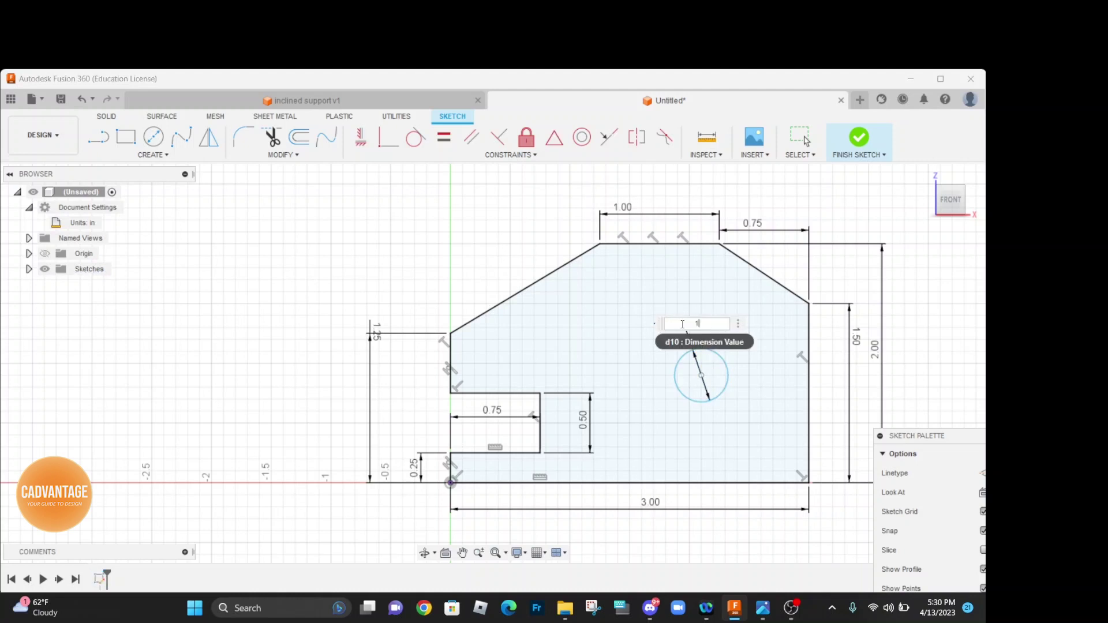
key(Return)
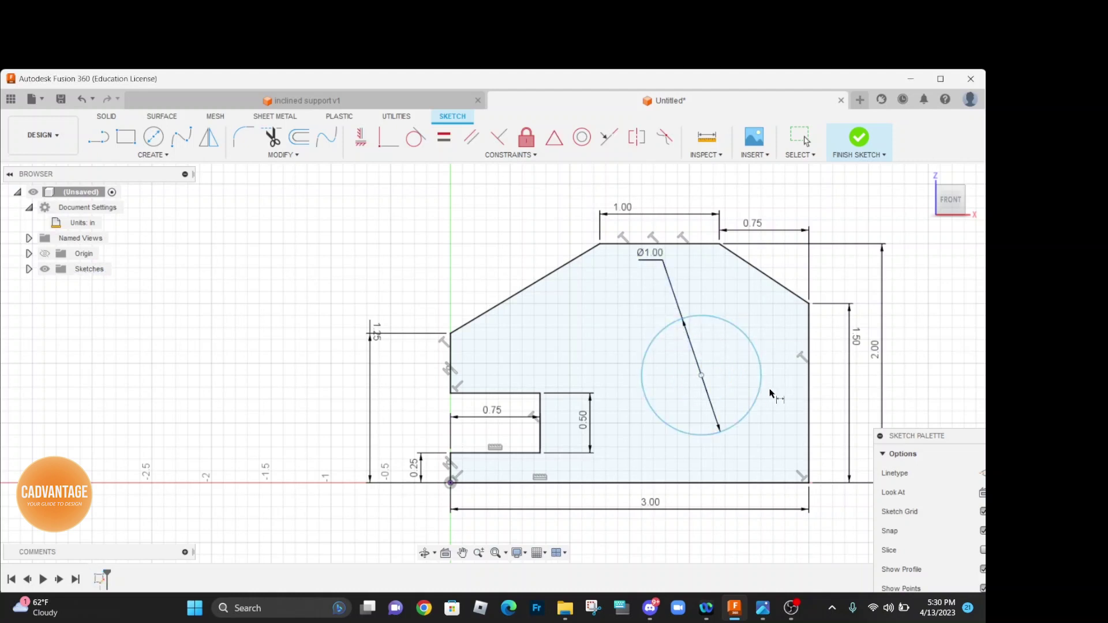
- Locate the circle's center 1 in from the right vertical edge and 1 in above the base edge
click(701, 375)
click(810, 393)
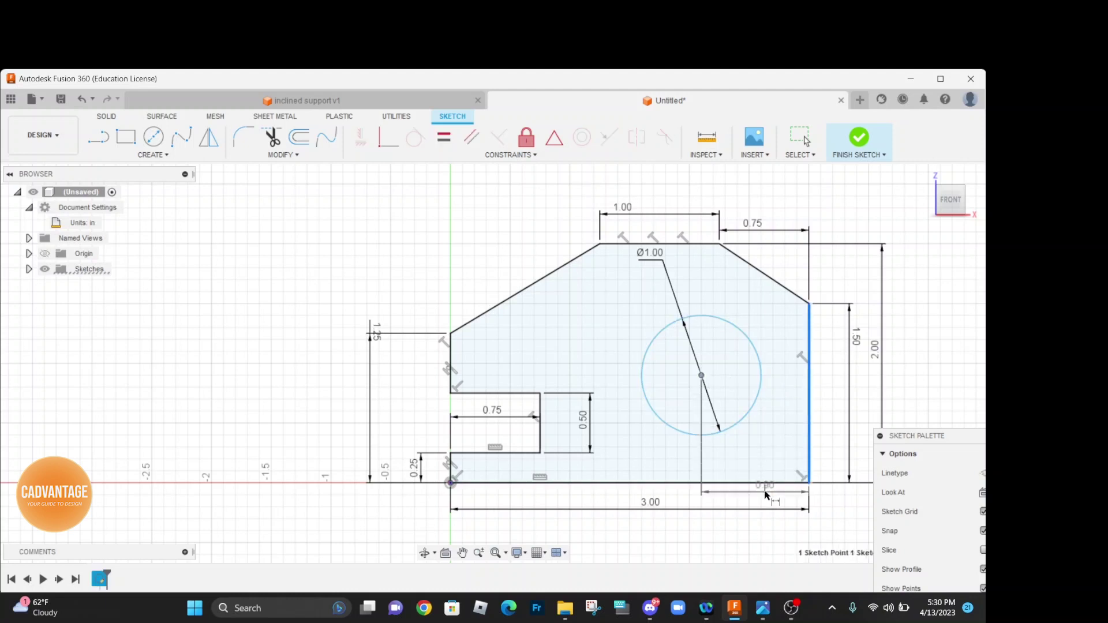
click(762, 500)
text(1)
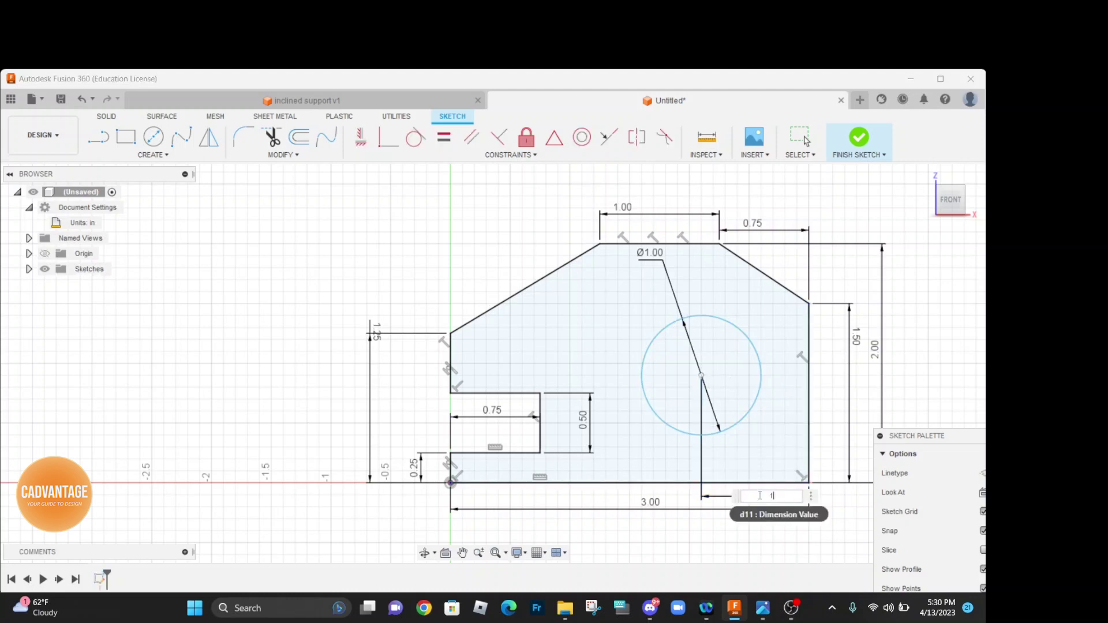
key(Return)
click(748, 483)
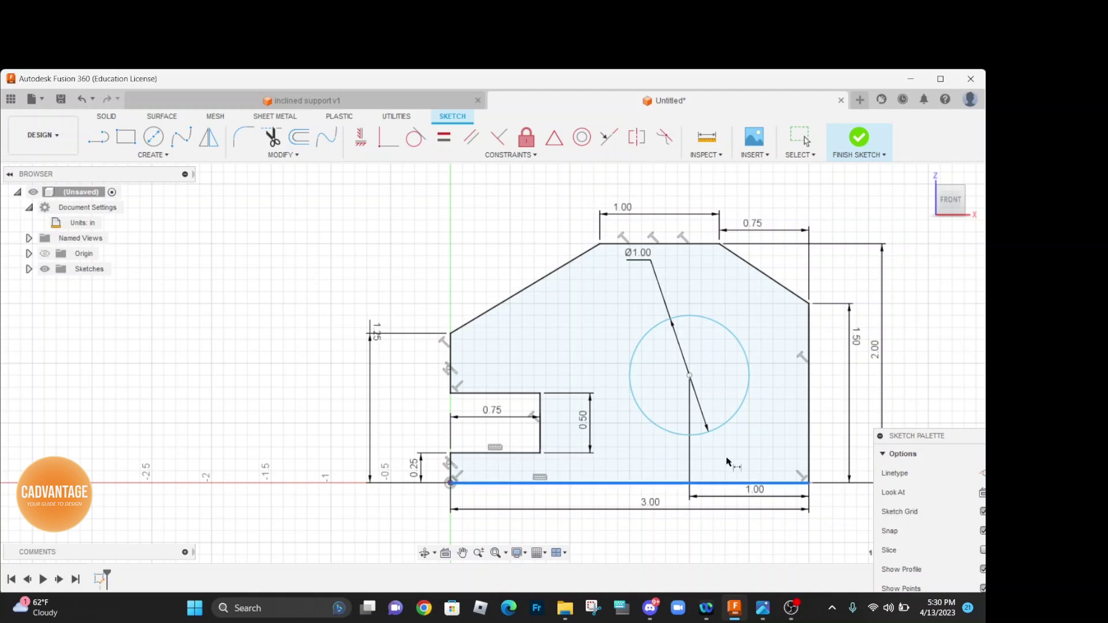
click(690, 376)
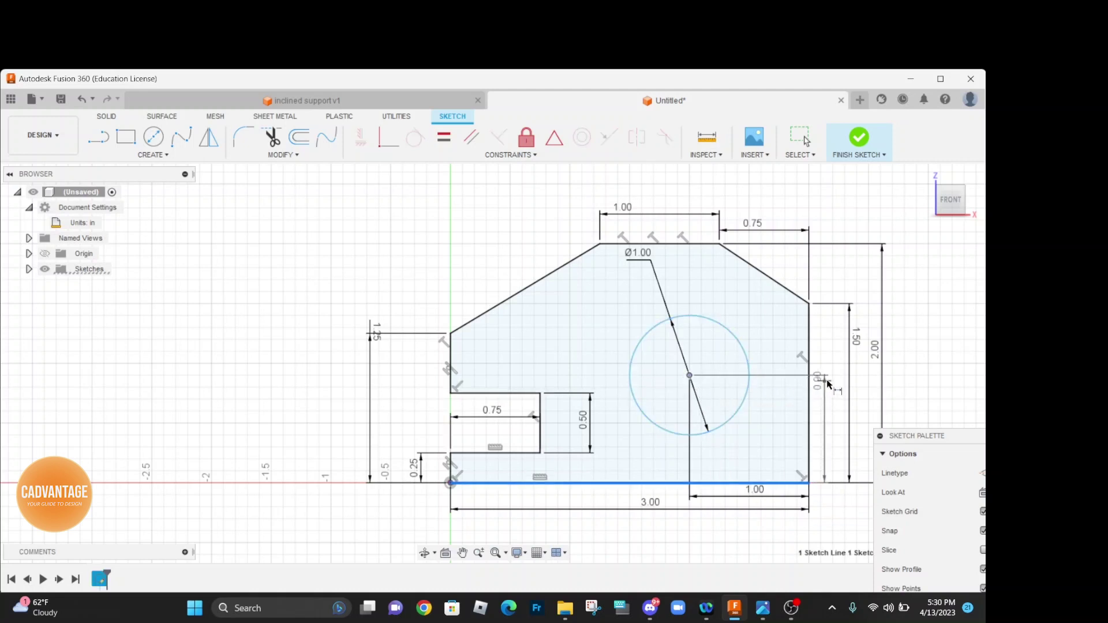
click(831, 381)
text(1)
key(Return)
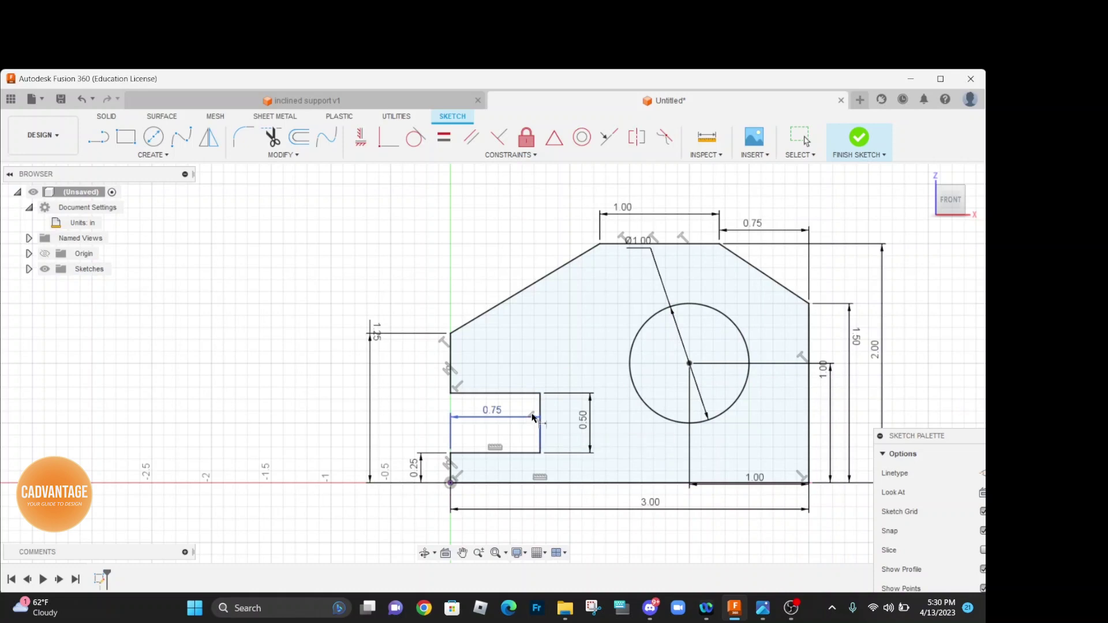
- Move the sketch palette clear of the dimensions and switch to the image viewer to check the Inclined Support reference drawing
drag(943, 439, 925, 484)
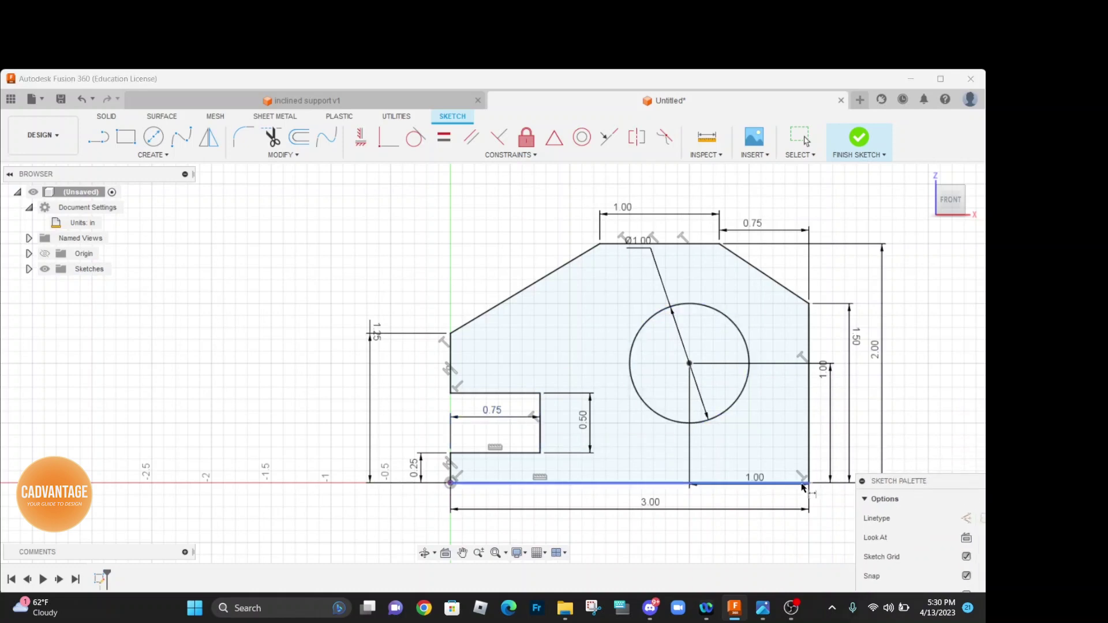
click(770, 610)
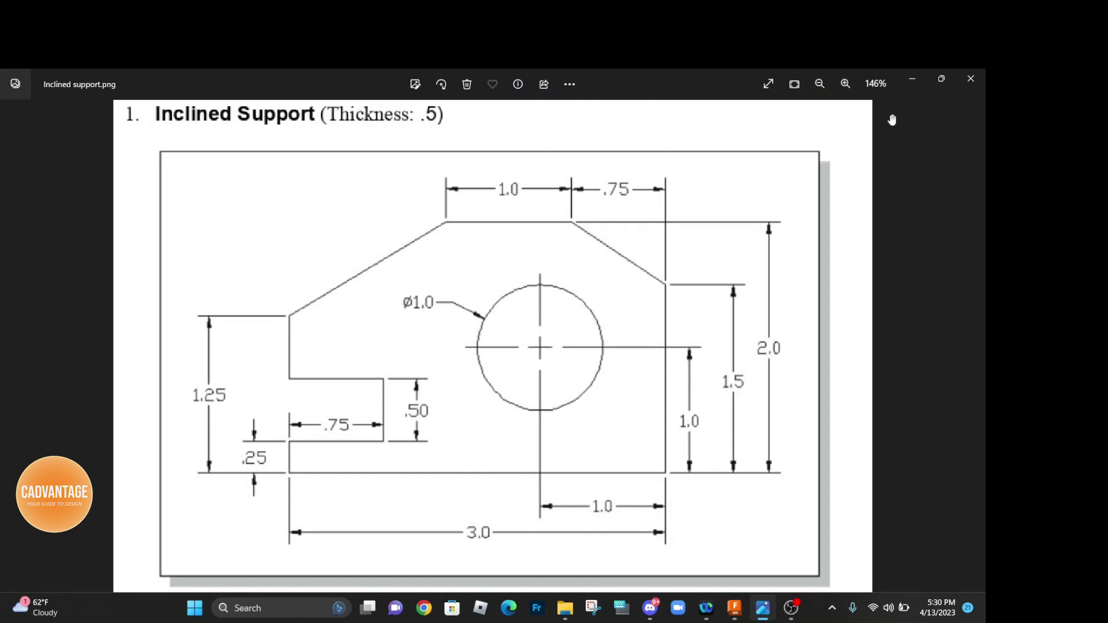
- Switch back to Fusion 360, finish the profile sketch and show it in the isometric home view
click(734, 611)
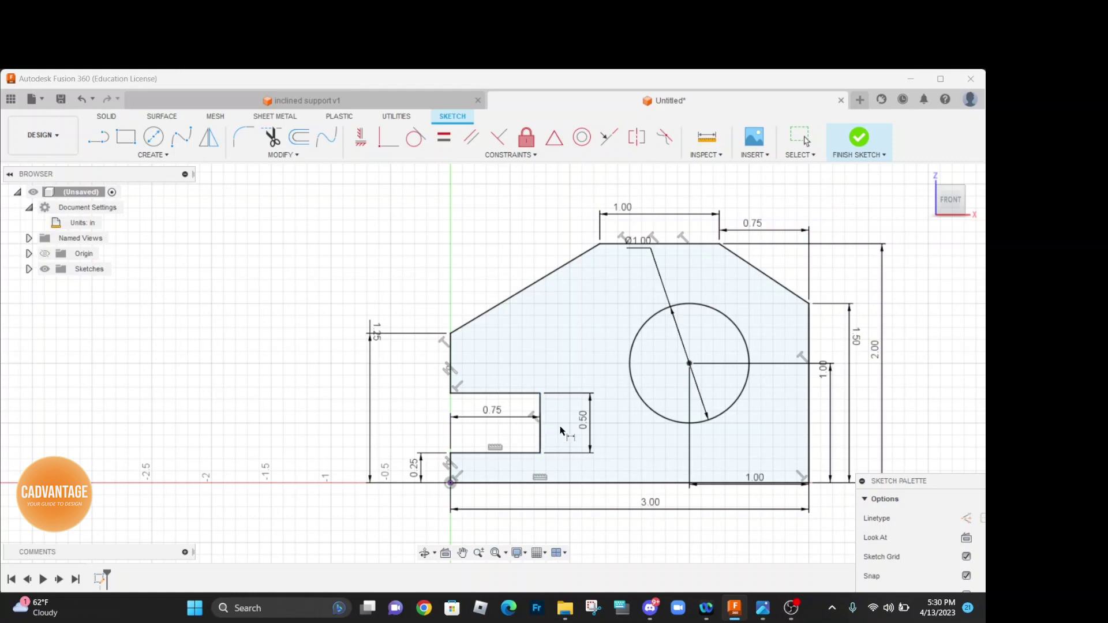
click(860, 142)
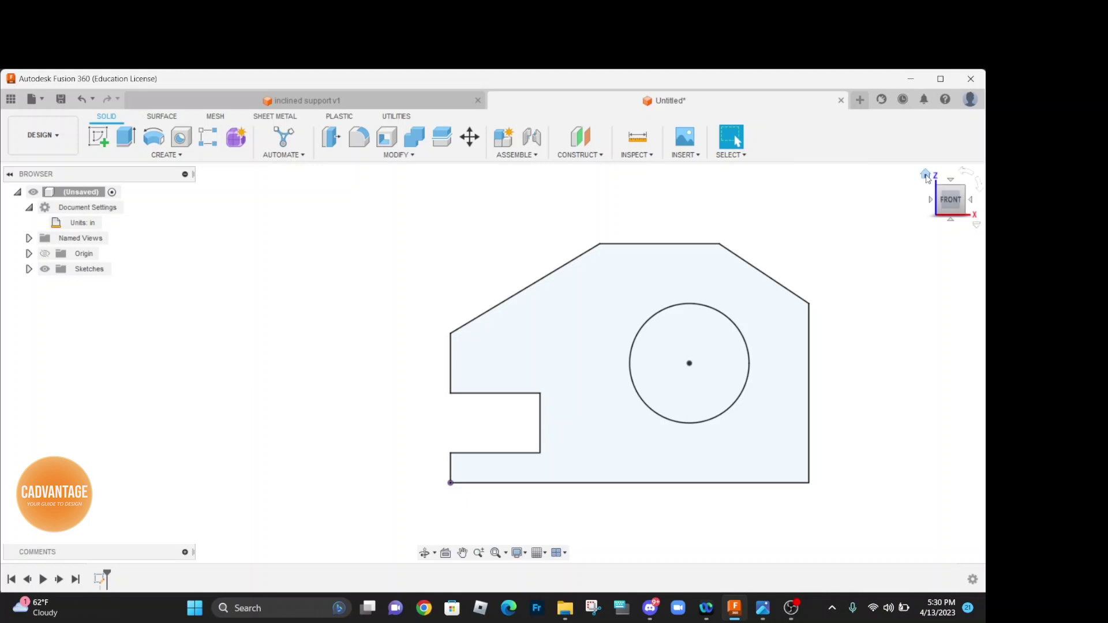
click(925, 175)
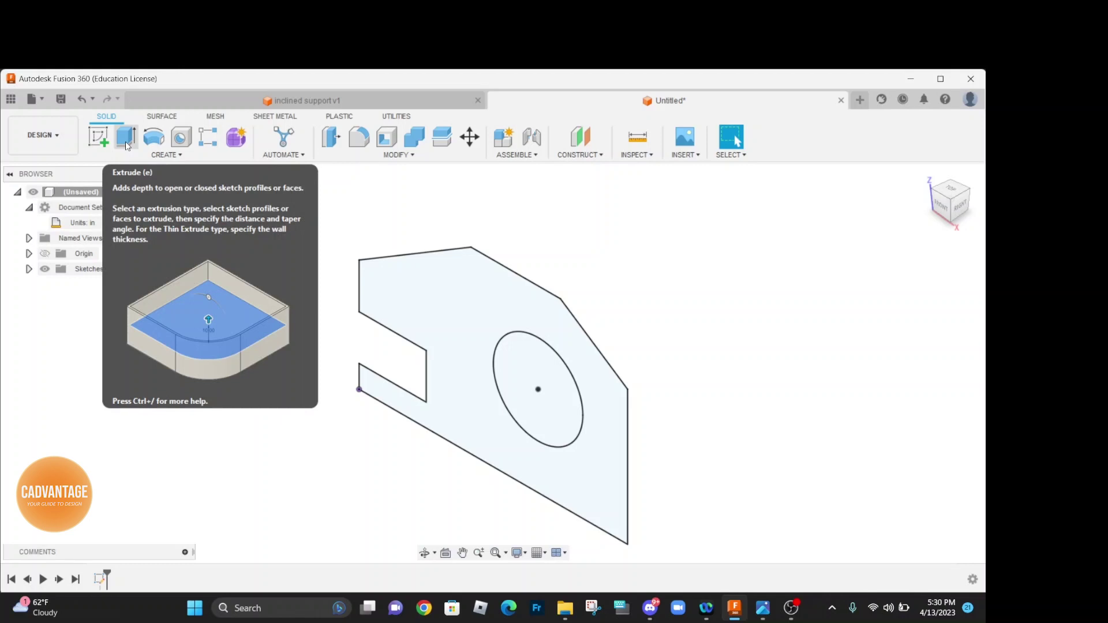
- Extrude the profile surrounding the circle 0.5 in to one side as a new body, leaving the circle open as a through hole
click(126, 147)
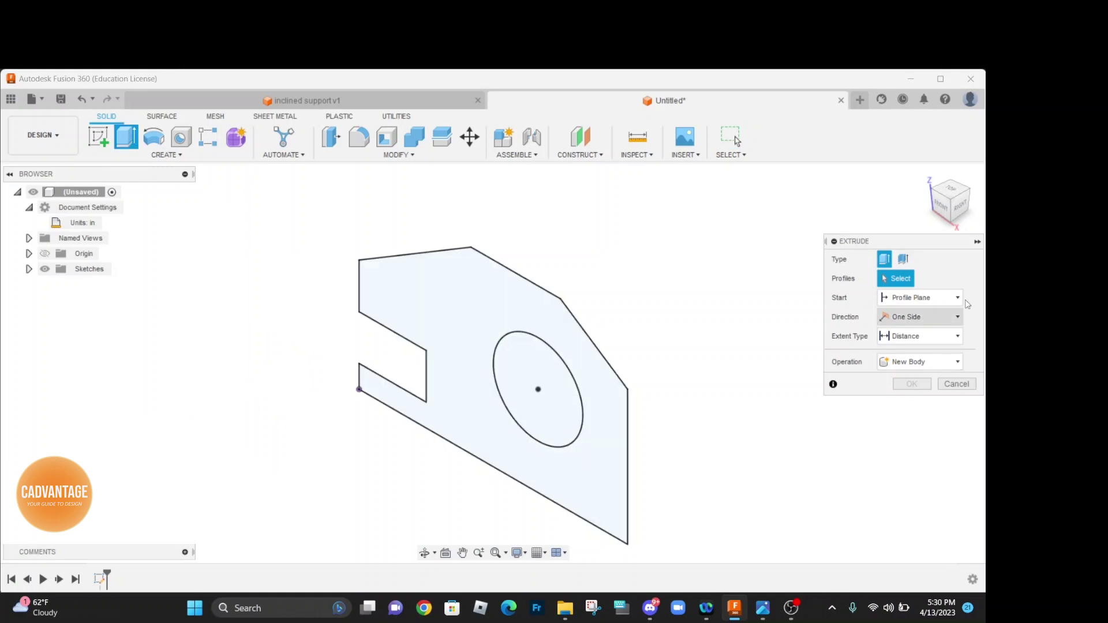
click(958, 363)
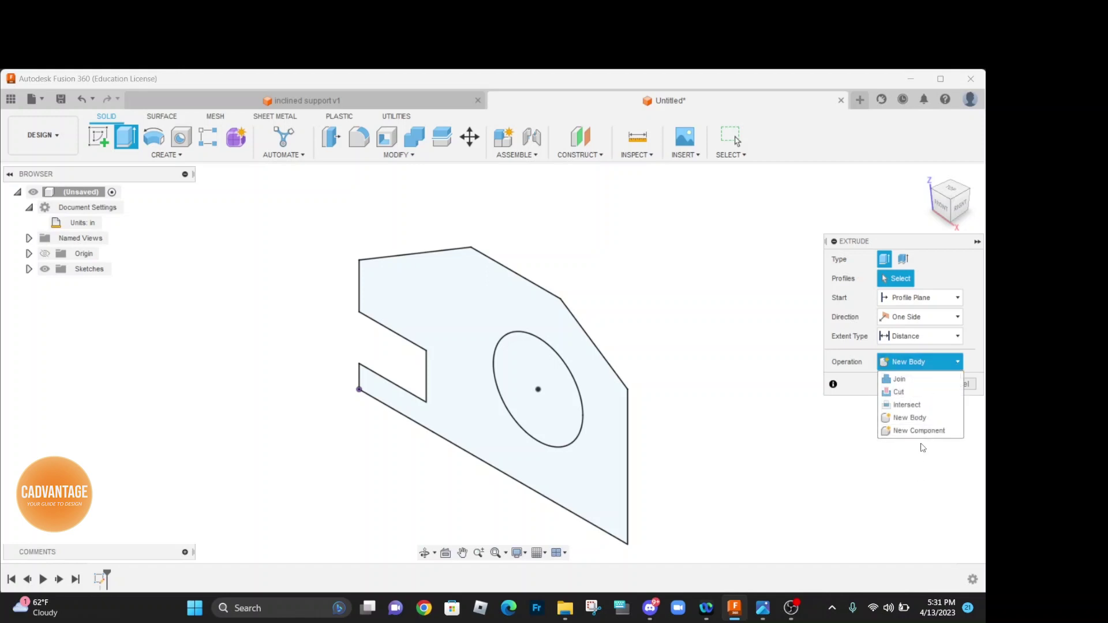
click(921, 366)
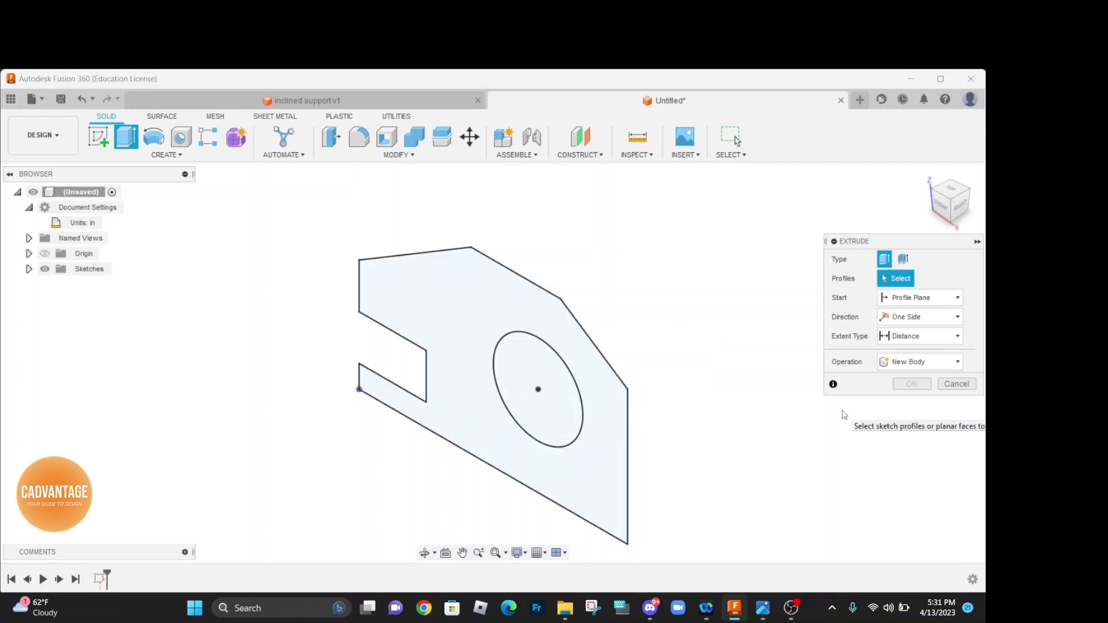
click(514, 307)
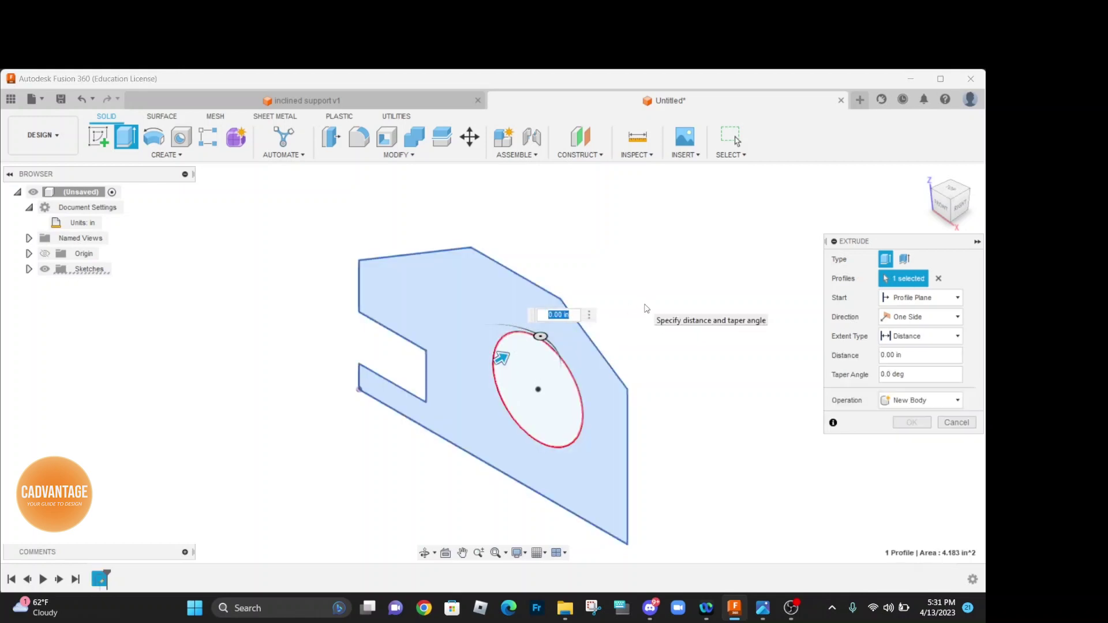
click(940, 318)
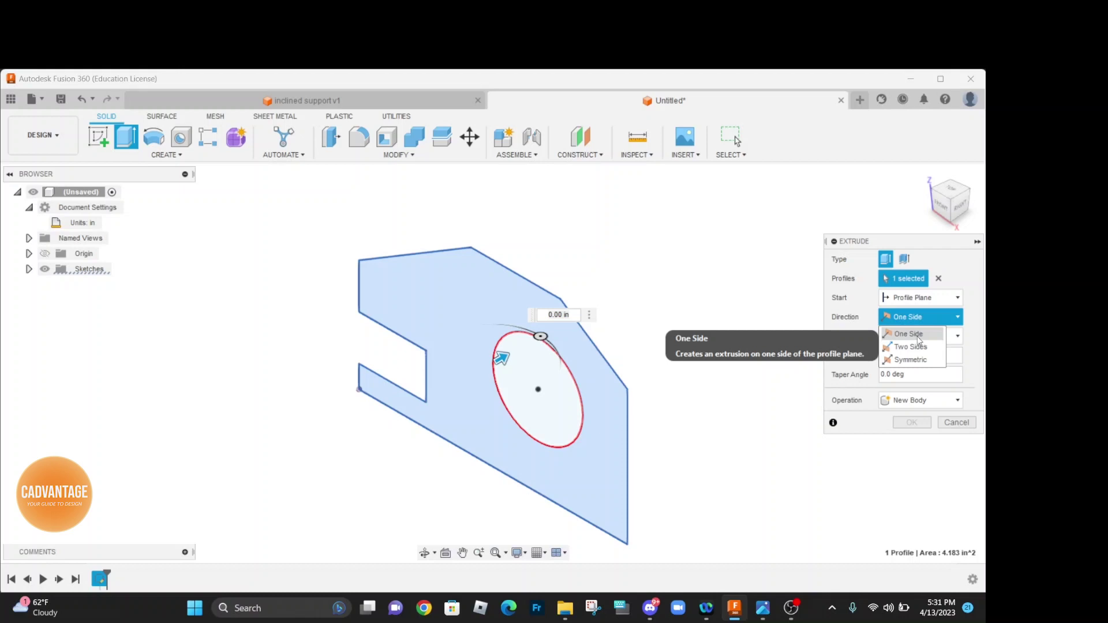
click(559, 314)
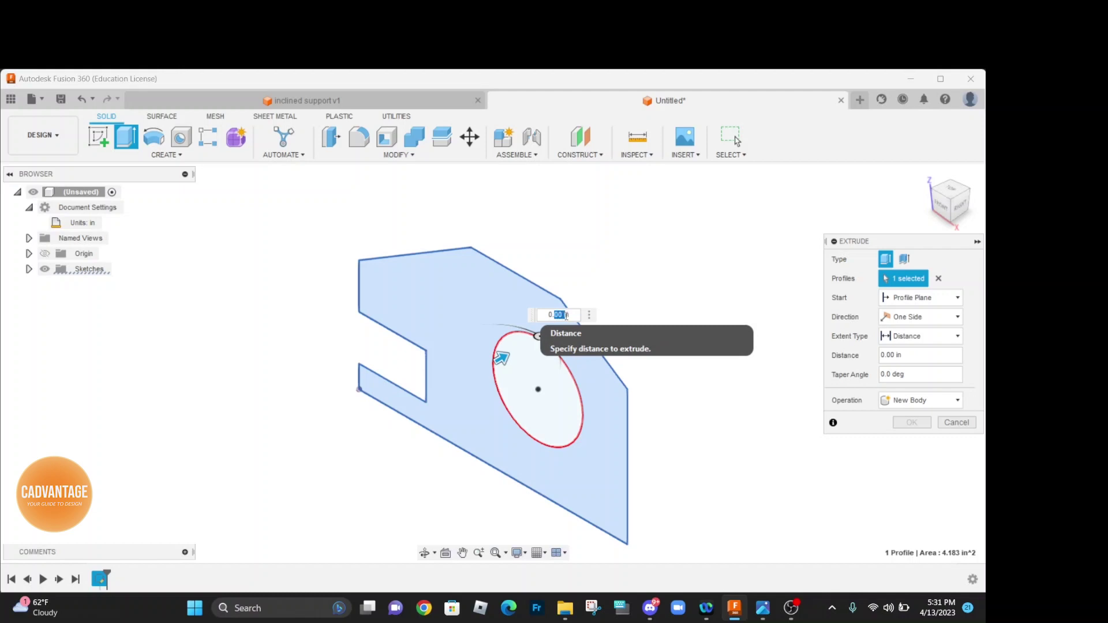
key(BackSpace)
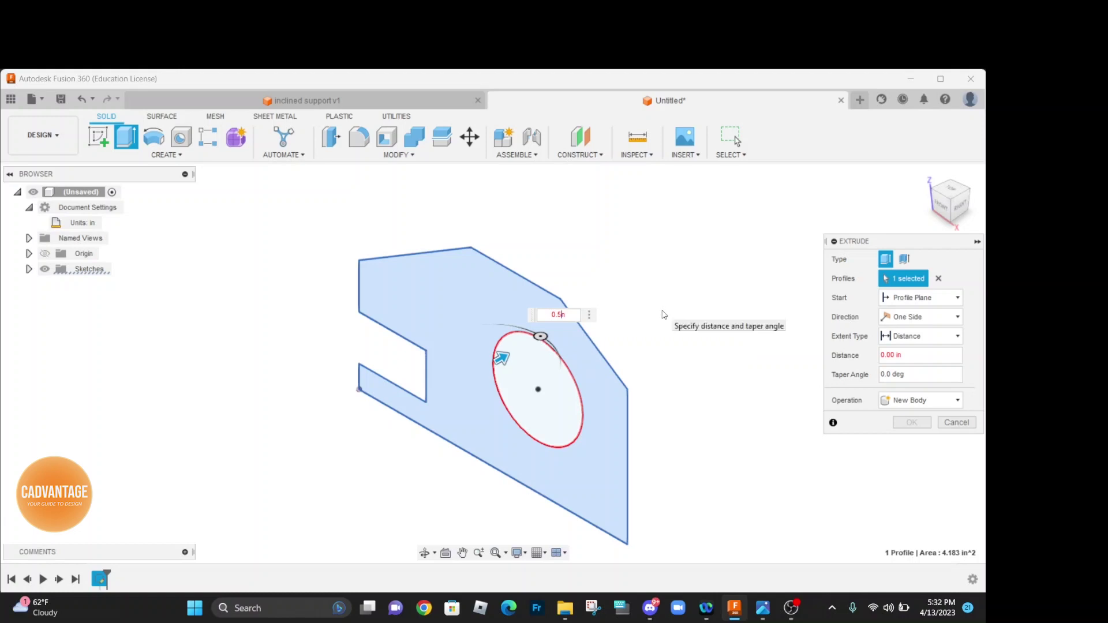
text(5)
key(Return)
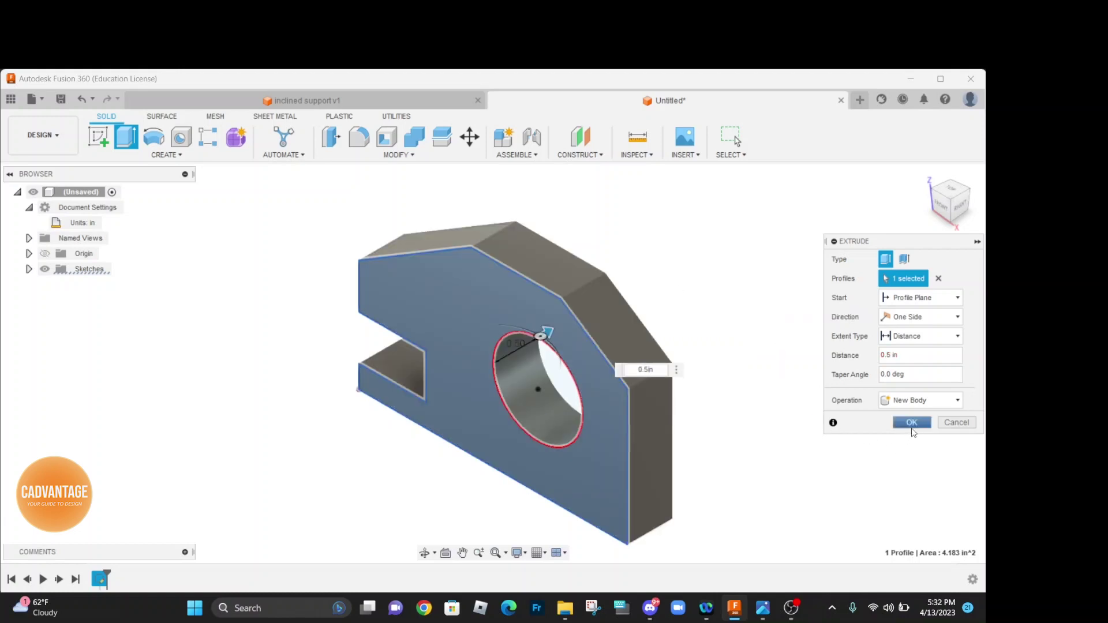
click(912, 423)
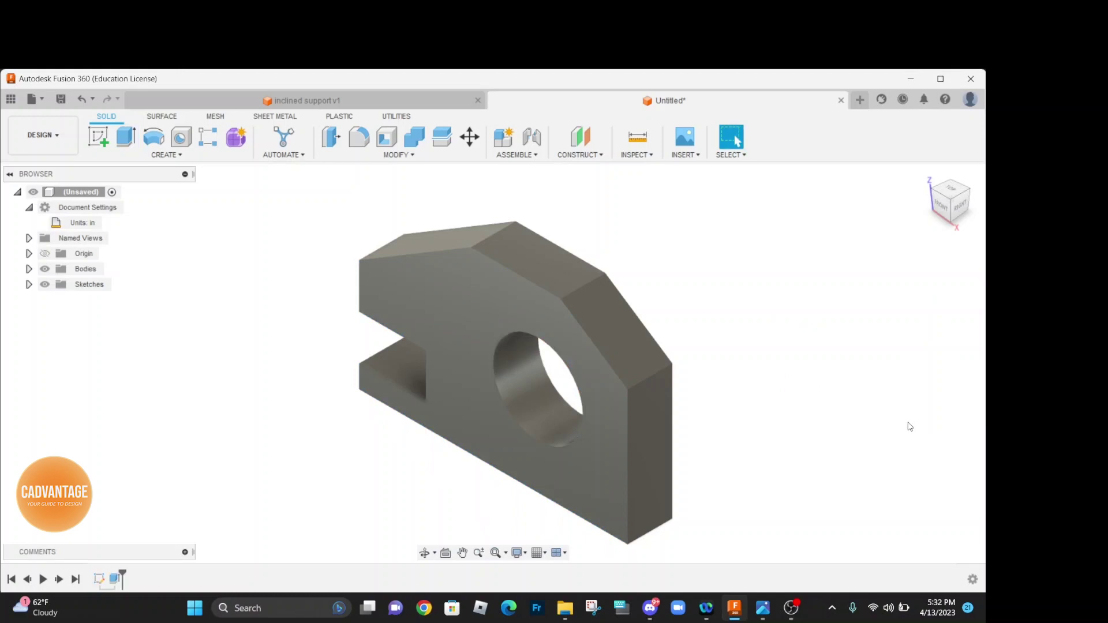